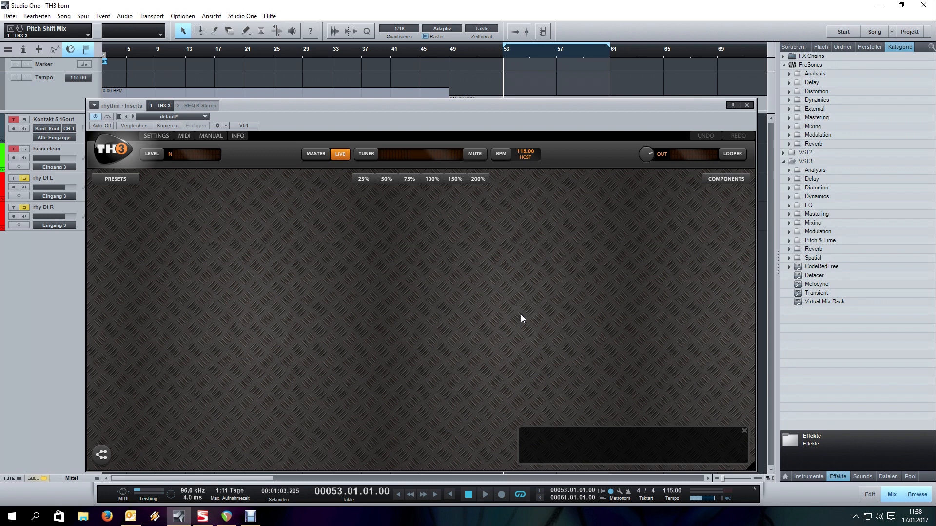
- Move the plugin window aside to expose the arrangement and play the unprocessed guitar tracks from bar 53
drag(559, 122, 560, 248)
key(space)
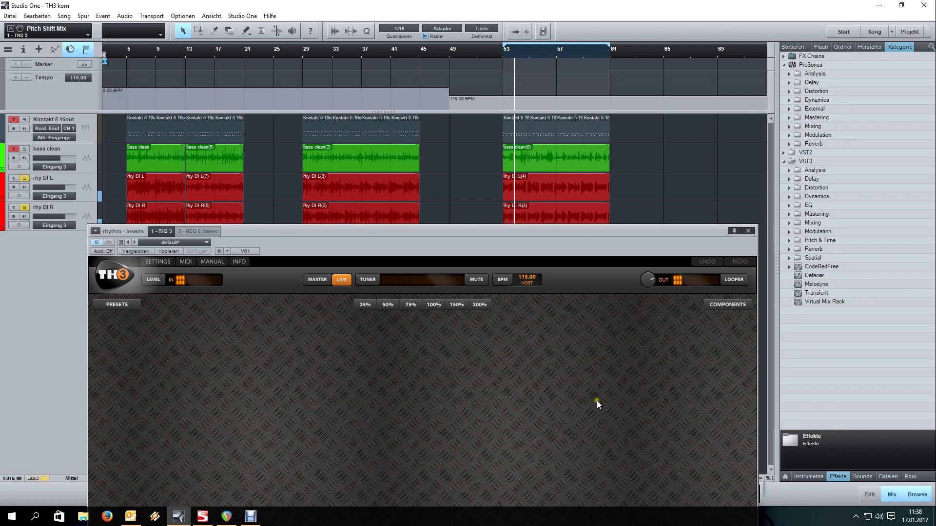
key(space)
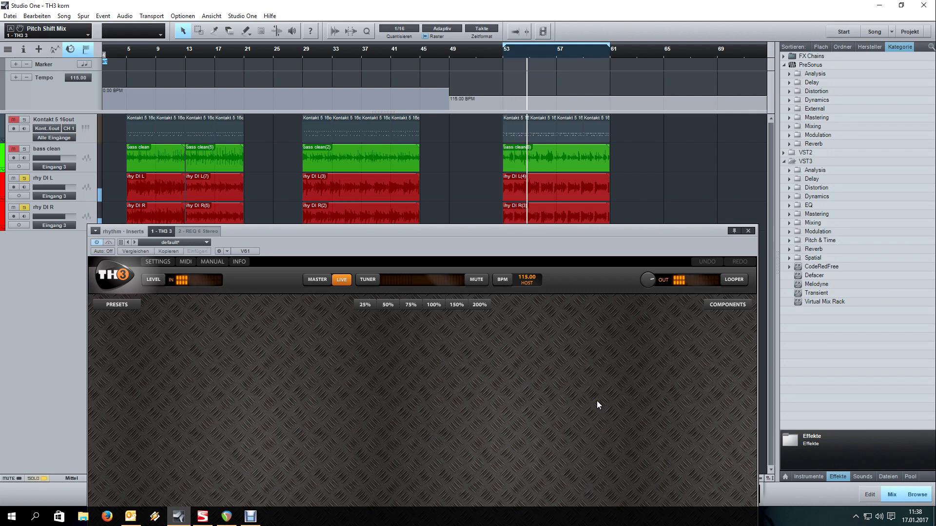
drag(522, 243, 523, 113)
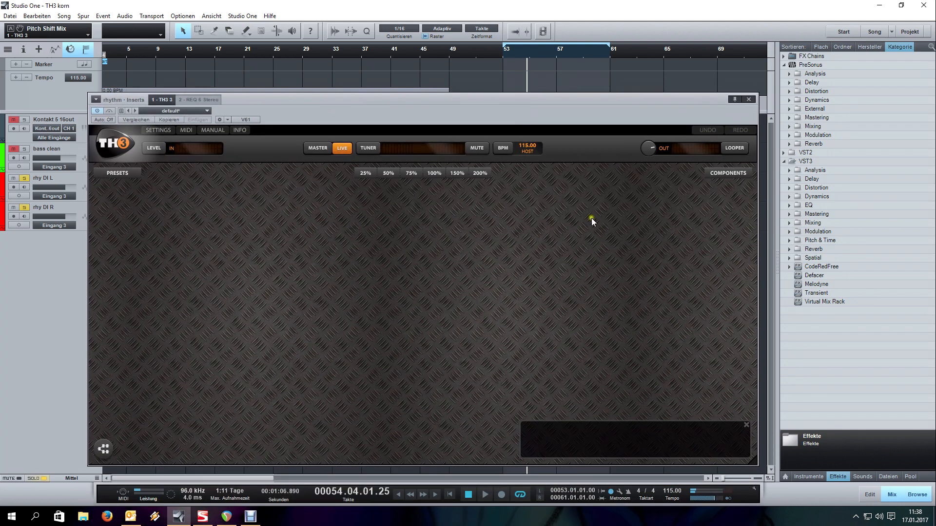
- Add the Modern (US) CH3 amp together with its matching 4x12 Modern (US) cabinet to the empty rig
click(718, 178)
click(712, 175)
click(708, 200)
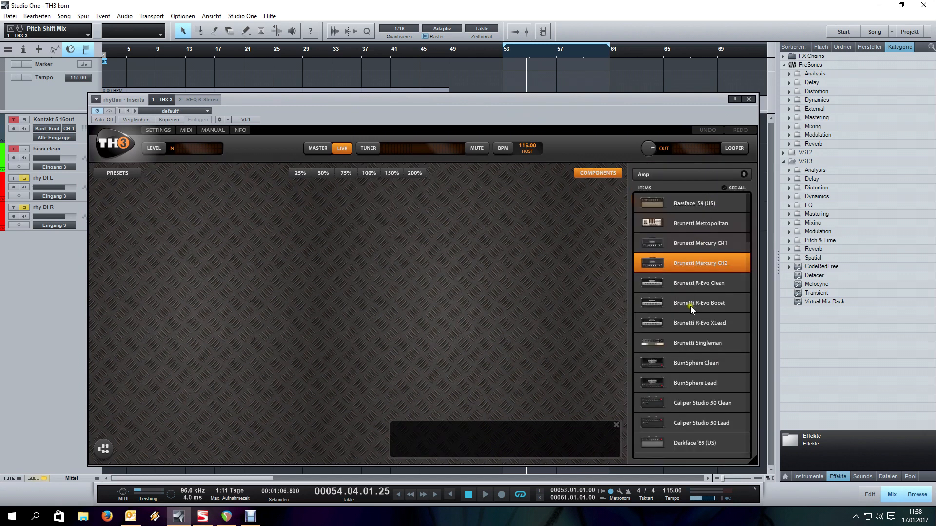
scroll(690, 306, down, 5)
scroll(690, 308, down, 3)
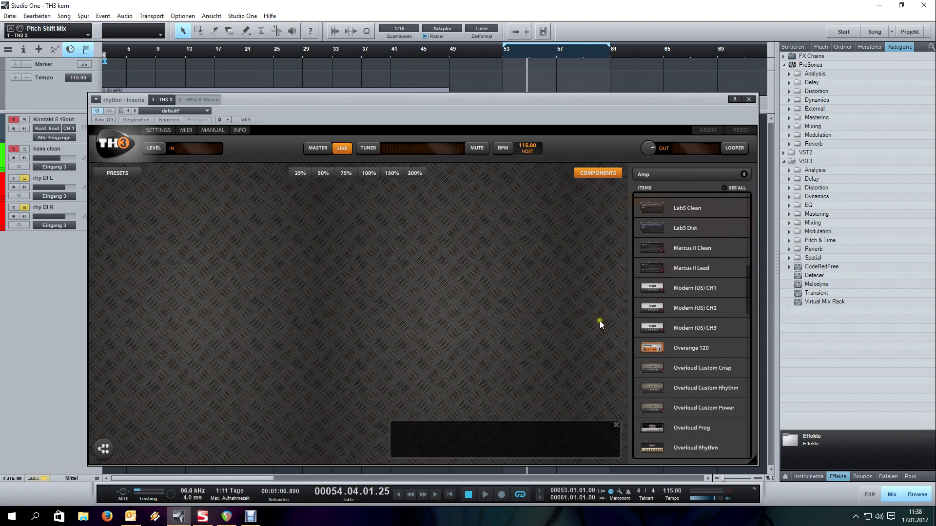
double_click(668, 326)
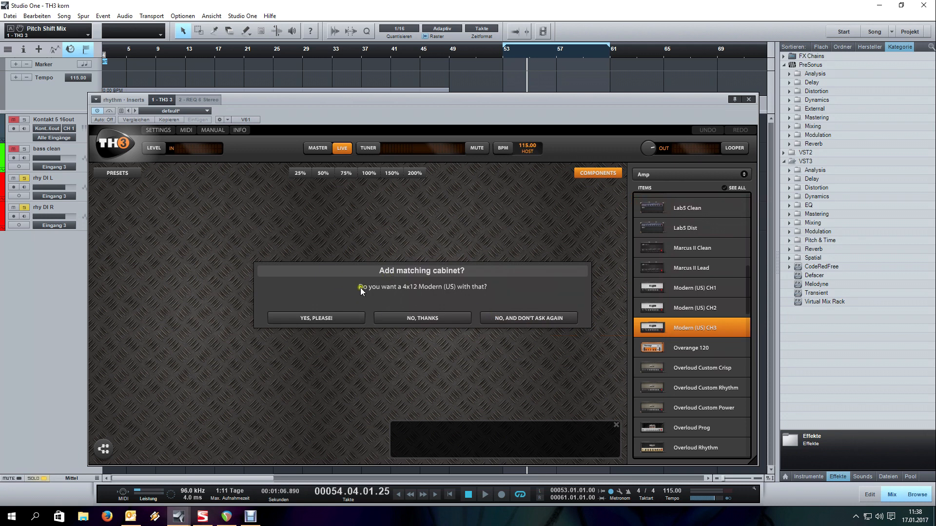
click(335, 317)
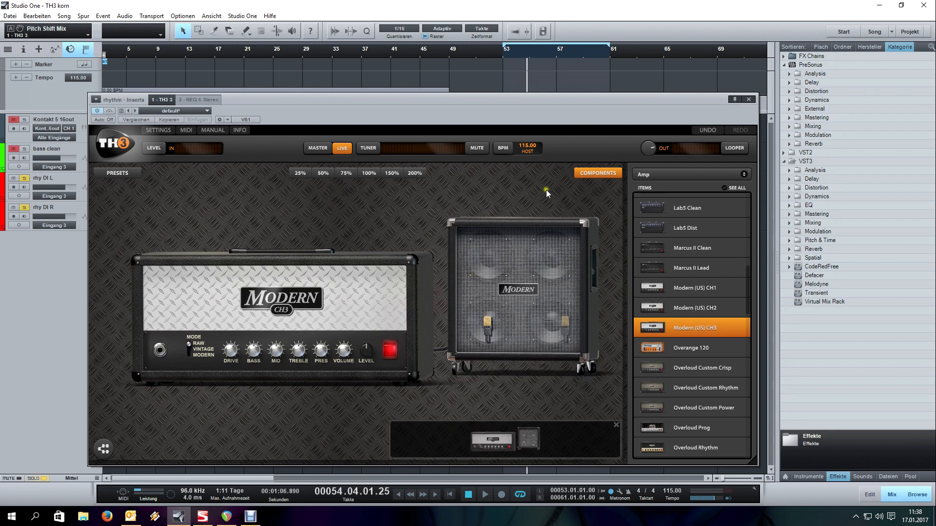
click(592, 171)
- Set the Modern CH3 amp's mode to Modern and listen to the loop from its start
click(239, 357)
click(239, 356)
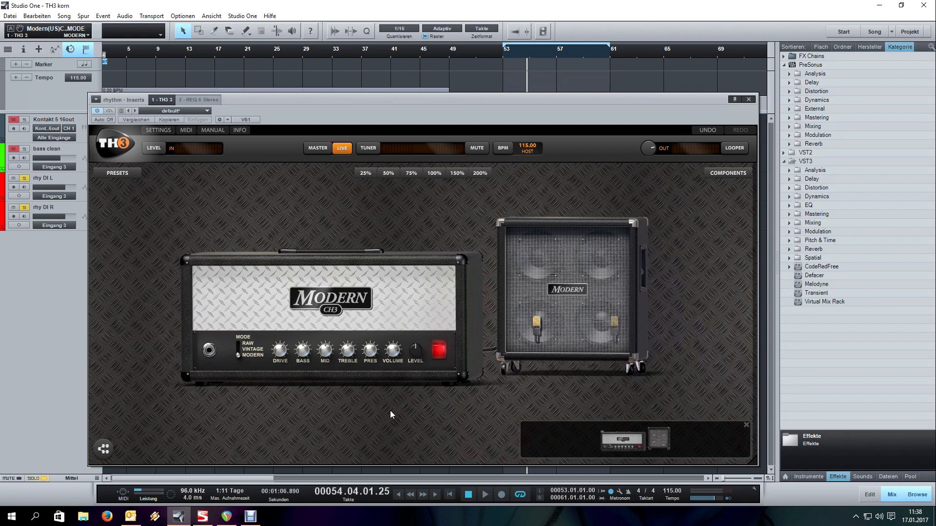
key(KP_1)
key(space)
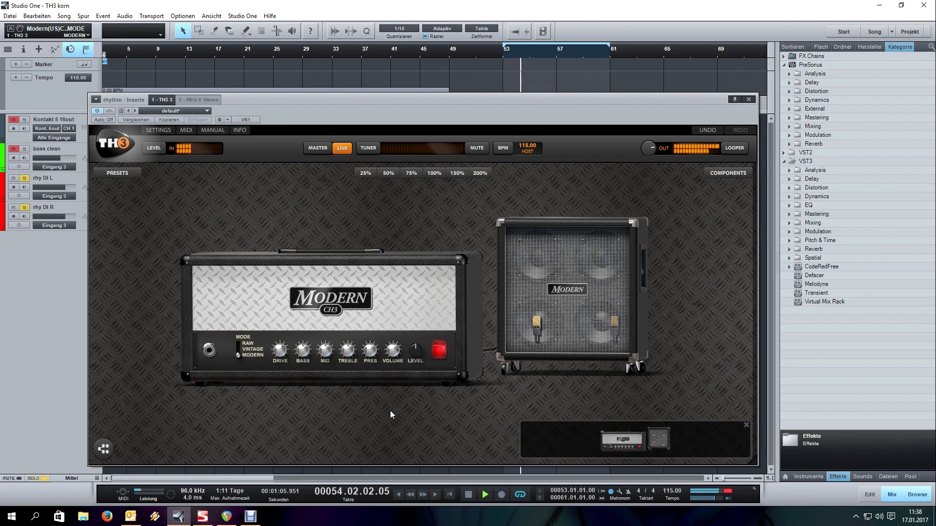
key(space)
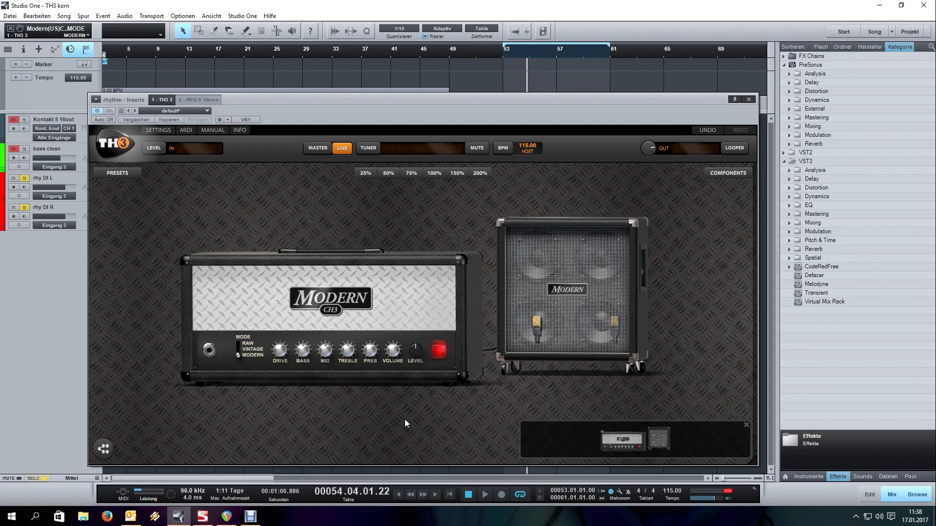
- Replace the cabinet's first microphone with the American52 [D] and audition the guitars
click(590, 280)
click(535, 327)
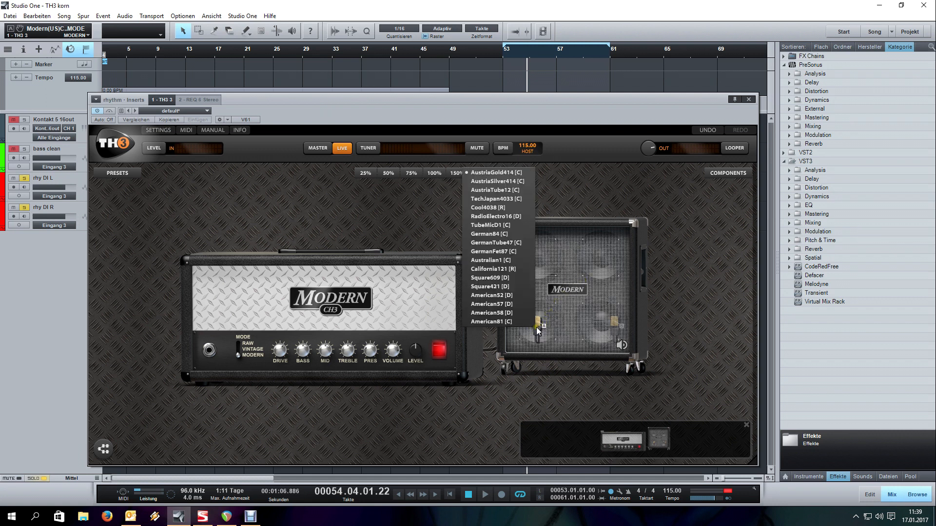
click(524, 297)
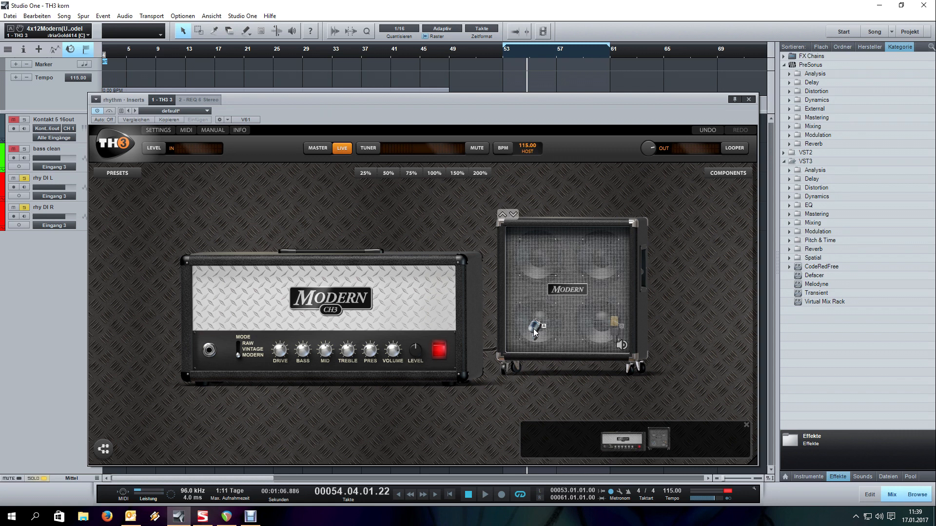
mouse_move(533, 328)
mouse_down()
mouse_move(542, 313)
mouse_move(533, 327)
mouse_up()
drag(530, 328, 548, 358)
key(space)
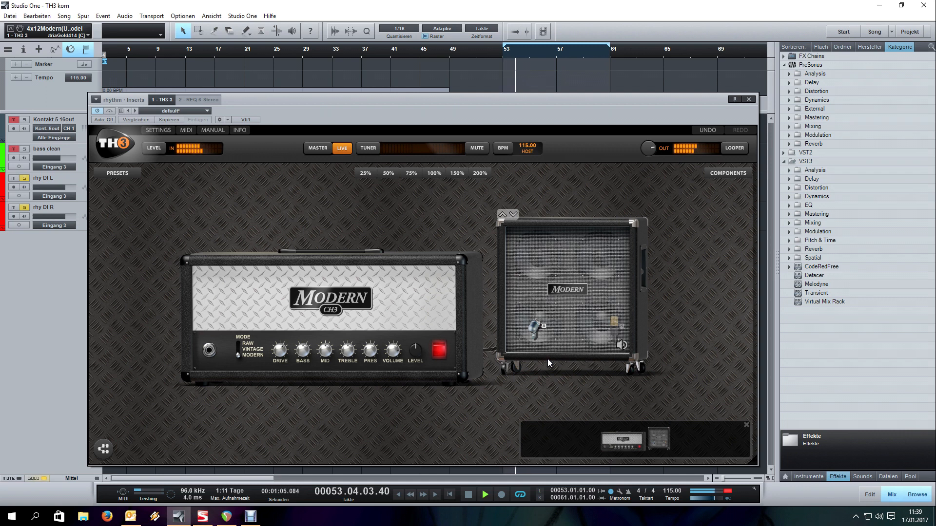
key(space)
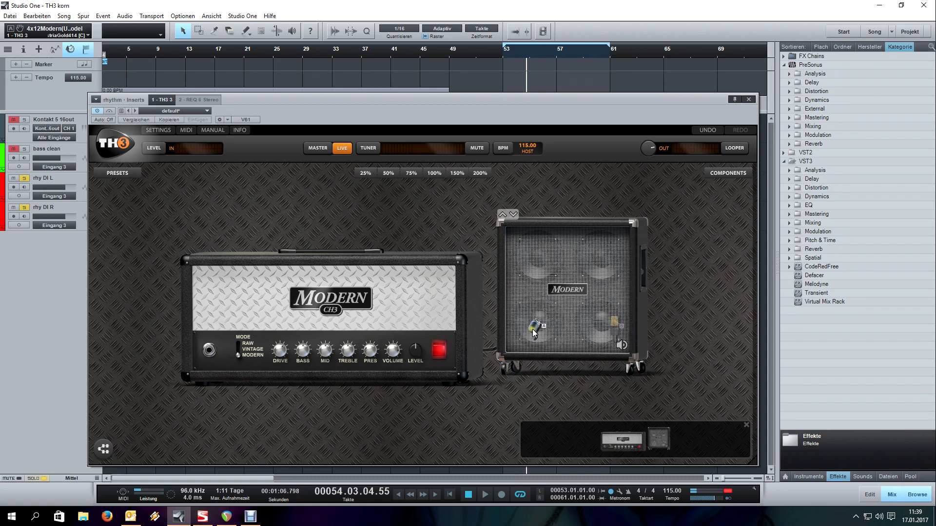
- Replay the loop from its start and move the American52 microphone outward towards the speaker's outer edge
key(KP_0)
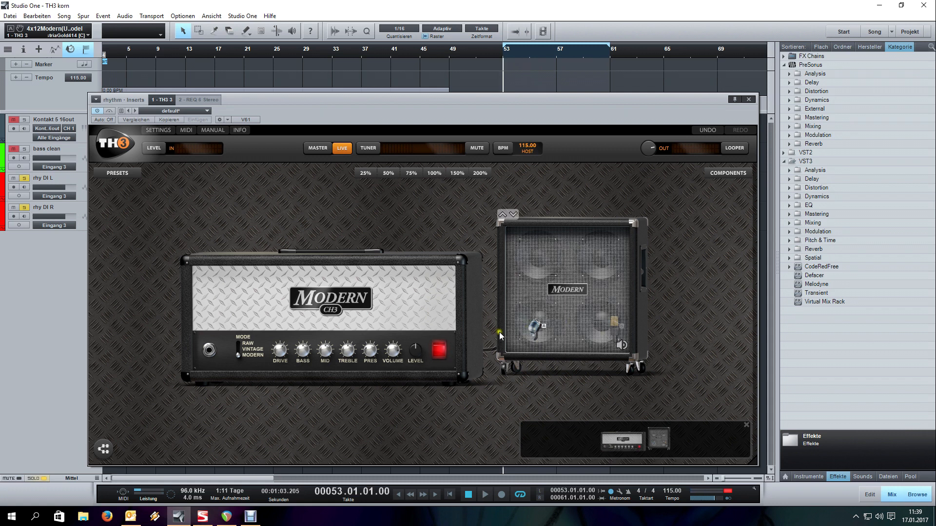
key(space)
drag(533, 327, 522, 329)
- Adjust the amp's presence, treble to about 5.8 and bass to about 3.5 during playback, fine-tuning the microphone position
drag(370, 350, 361, 252)
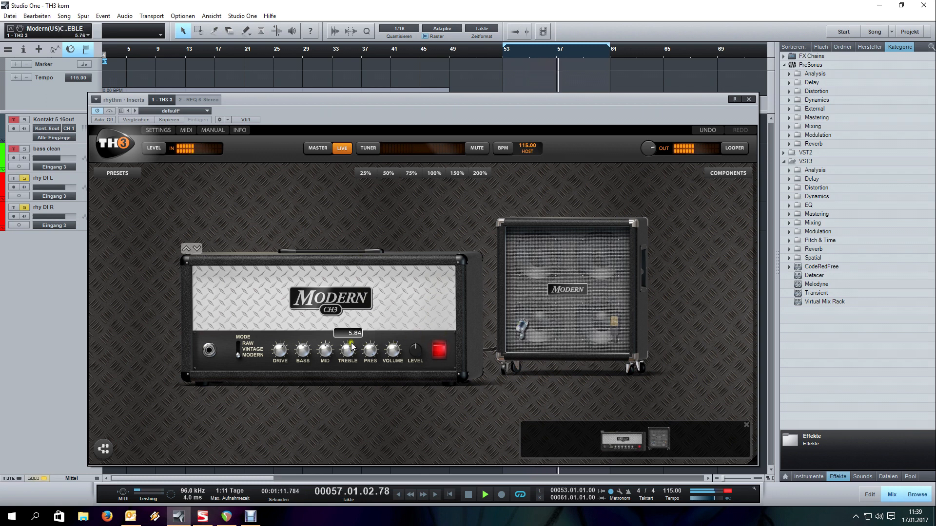
click(306, 351)
drag(306, 351, 305, 366)
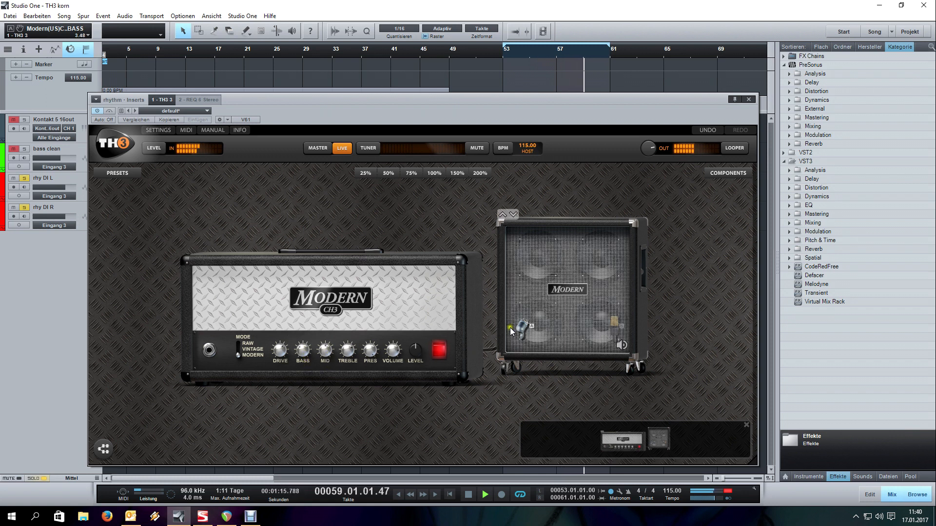
drag(521, 325, 522, 325)
key(space)
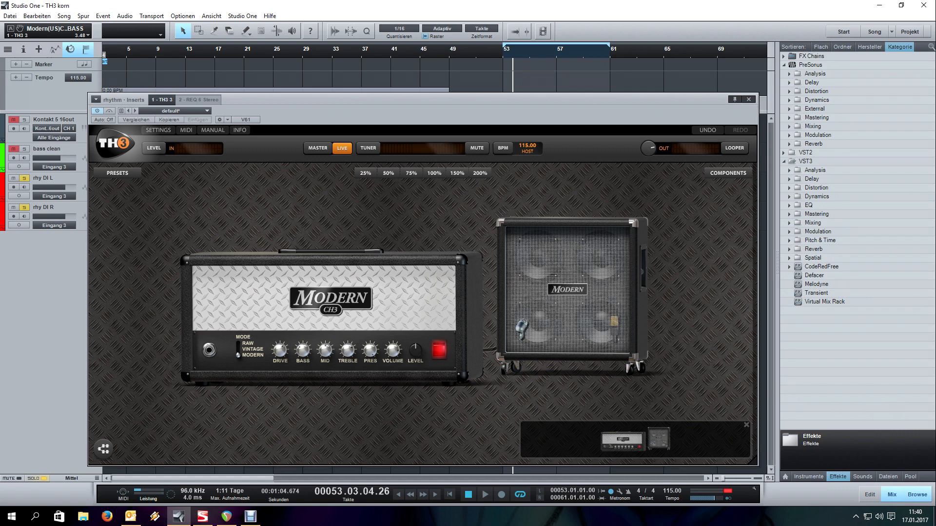
- Play the full mix, then add a Parametric EQ from the Equalizer category after the cabinet
key(space)
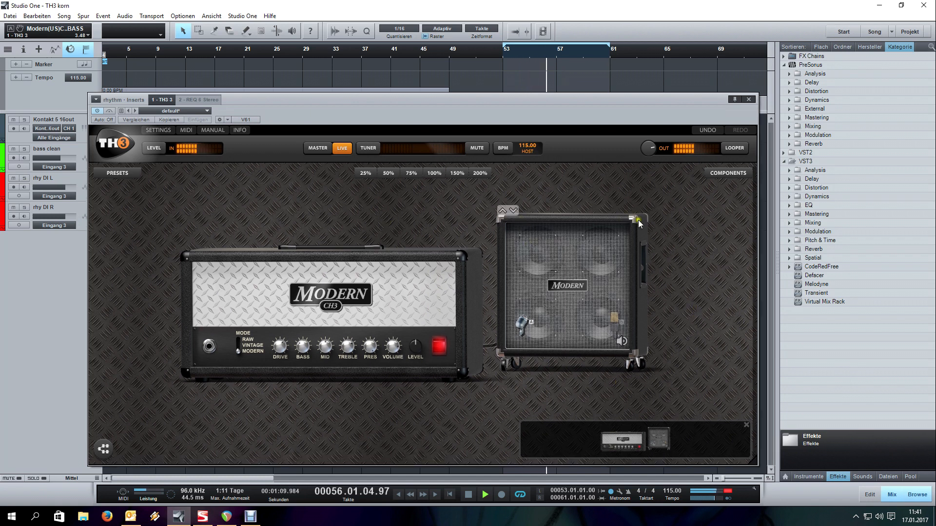
click(726, 174)
click(698, 174)
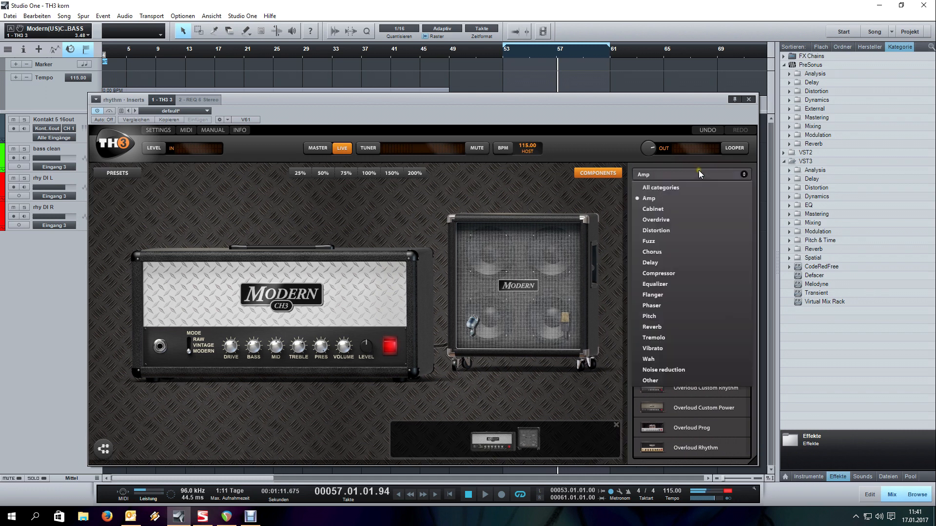
click(692, 284)
drag(698, 261, 592, 301)
click(603, 174)
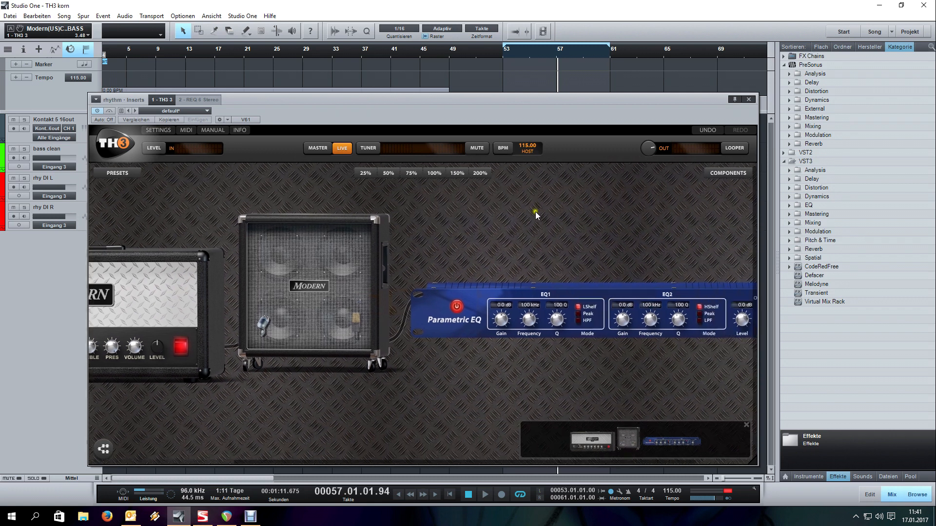
- Set EQ1 of the Parametric EQ to Peak mode at 1.63 kHz with Q 8.00 and about -5.1 dB gain
click(571, 313)
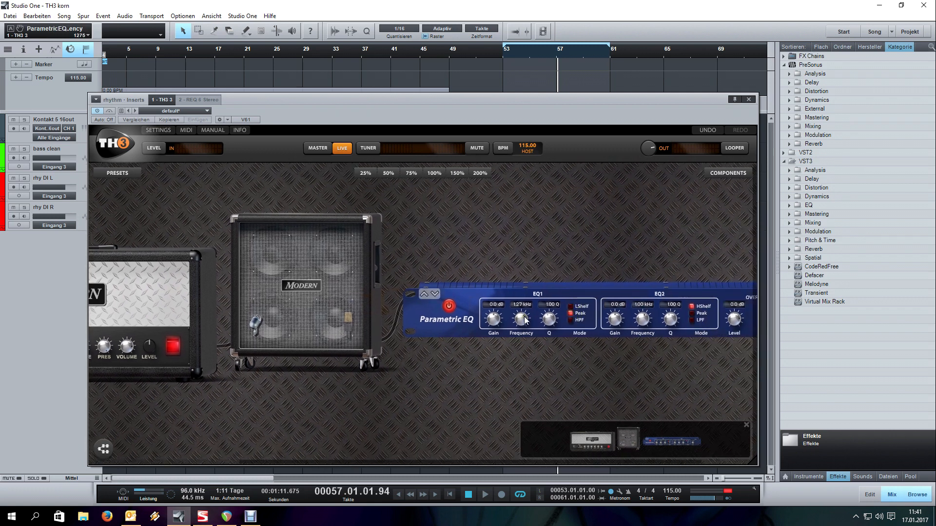
drag(550, 322, 554, 318)
key(space)
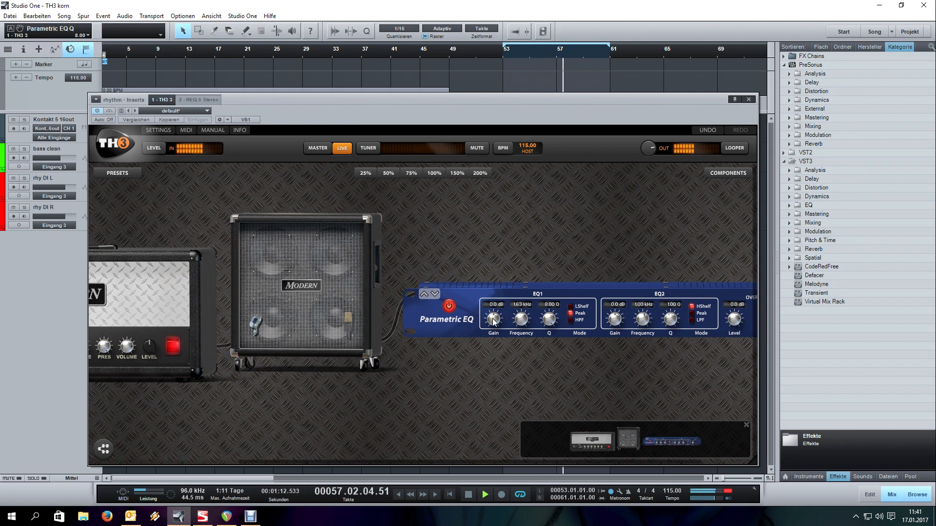
scroll(493, 322, down, 5)
scroll(494, 320, down, 3)
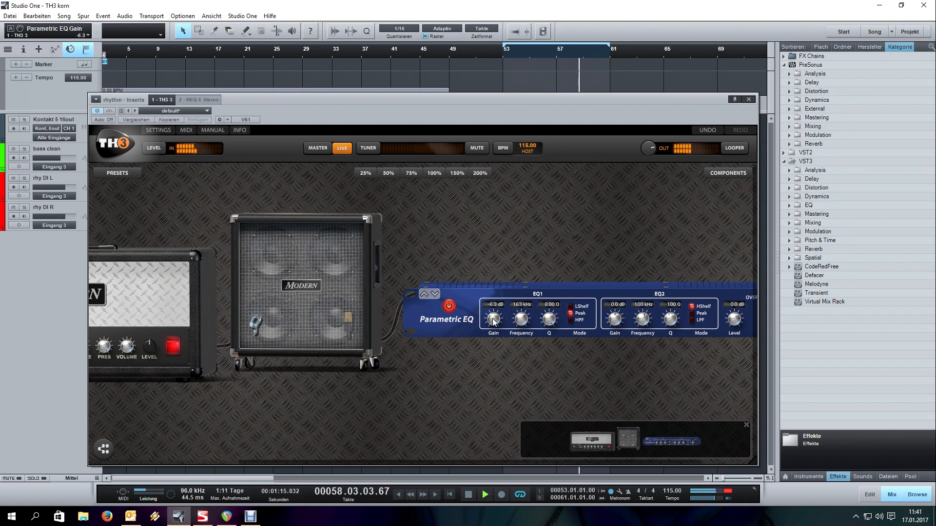
- Compare the guitar sound with the Parametric EQ bypassed and re-enabled during playback
click(448, 307)
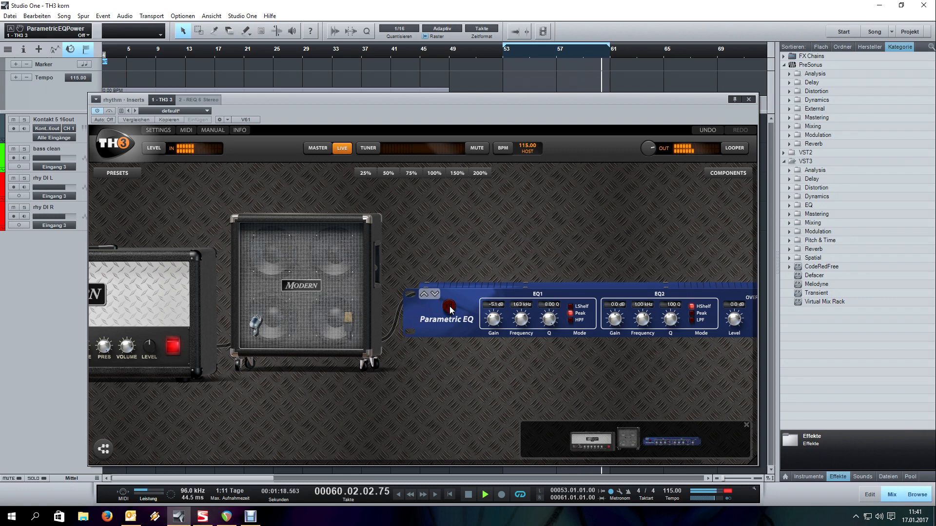
click(448, 307)
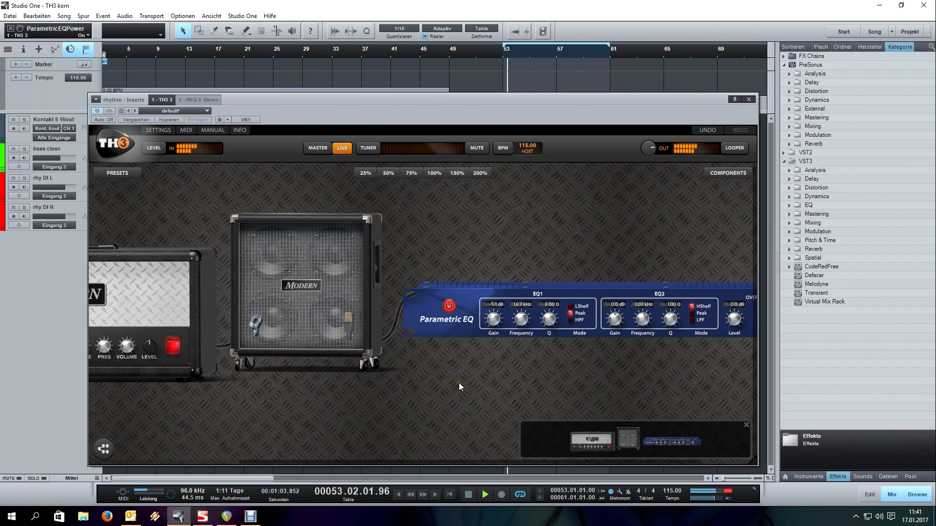
drag(458, 382, 676, 363)
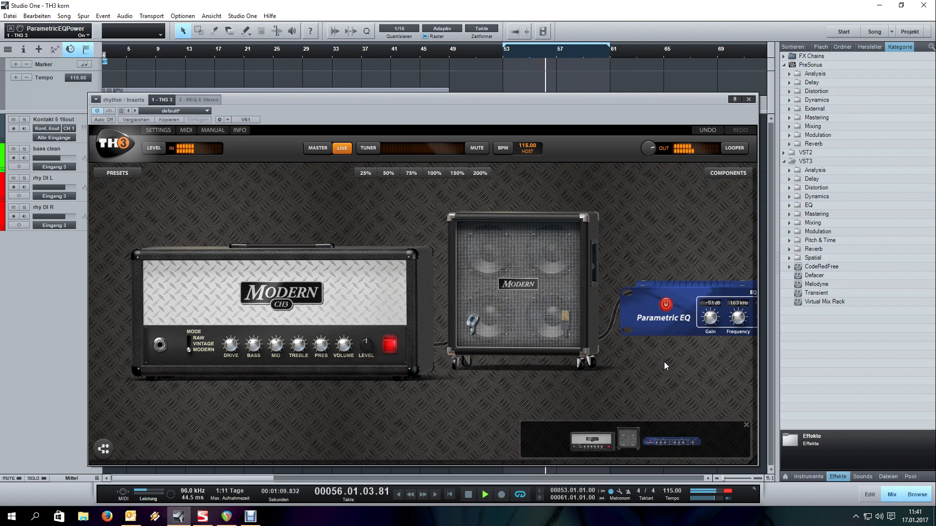
key(space)
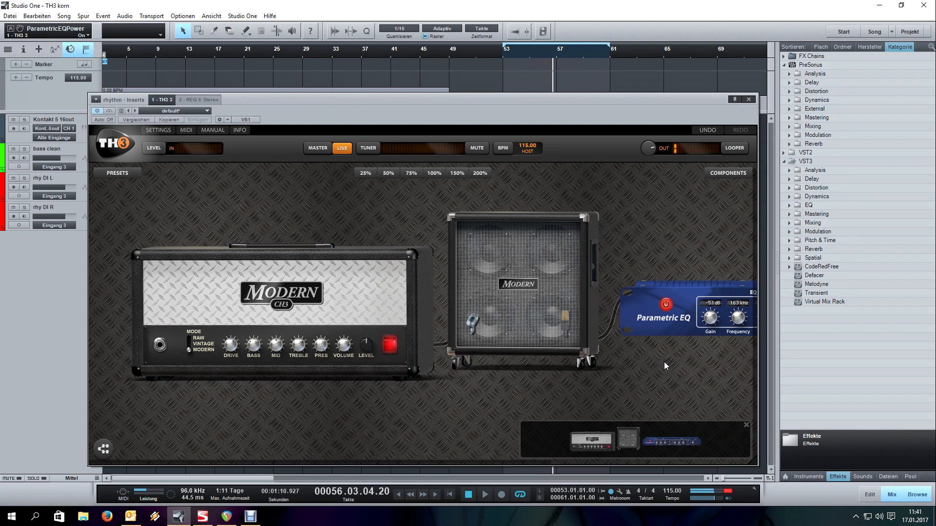
- Blend in the cabinet's 45deg Mic at -20.6 dB while the loop plays from its start
key(KP_0)
click(529, 334)
double_click(507, 295)
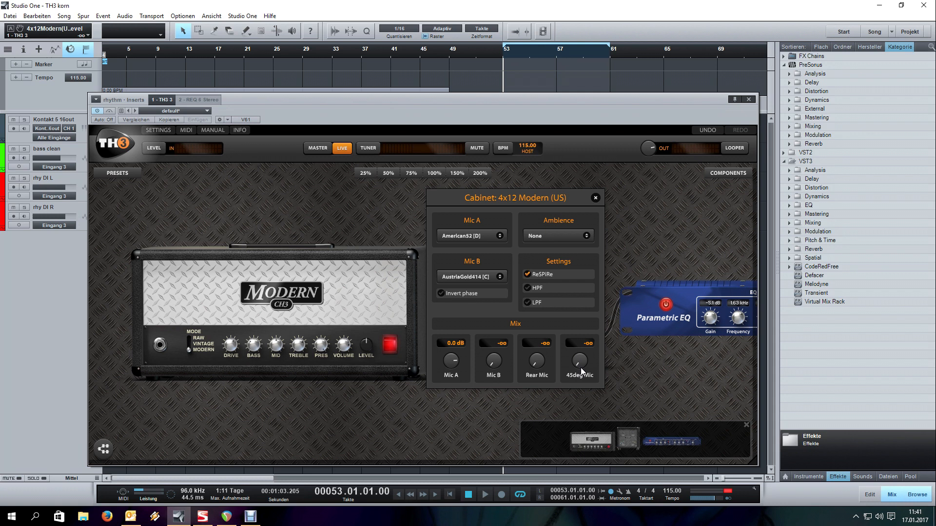
key(space)
drag(582, 368, 580, 363)
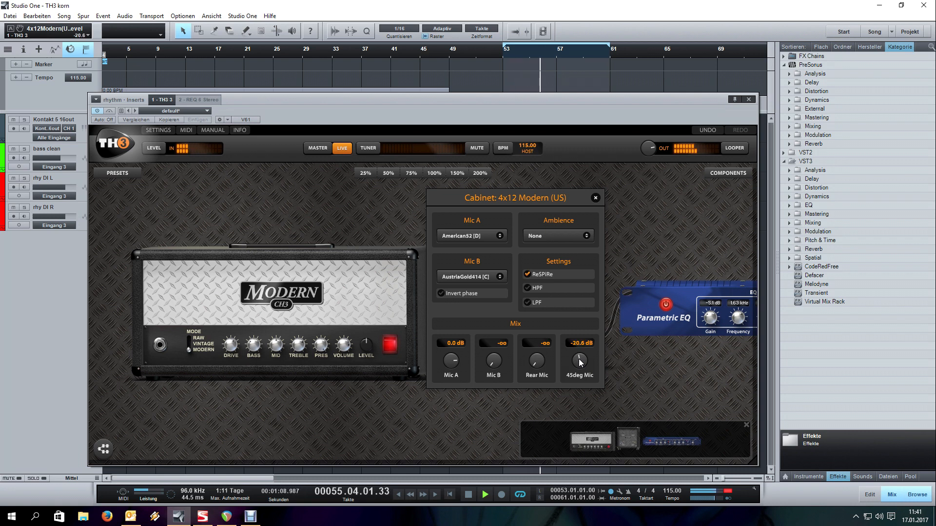
drag(580, 362, 580, 361)
click(594, 198)
- Set the amp's volume to 7.00 and stop playback
drag(340, 346, 341, 355)
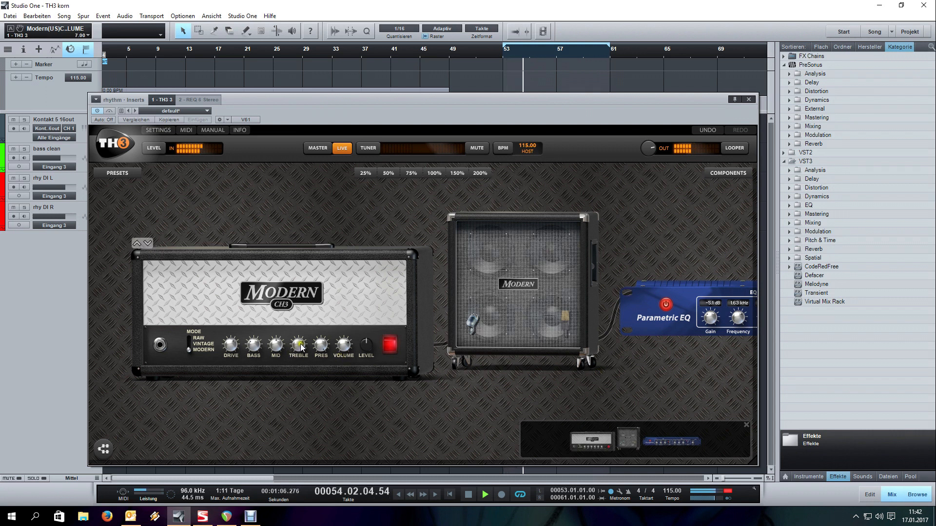
key(space)
- Review the microphone mix in the 4x12 Modern (US) cabinet's settings
drag(691, 367, 534, 372)
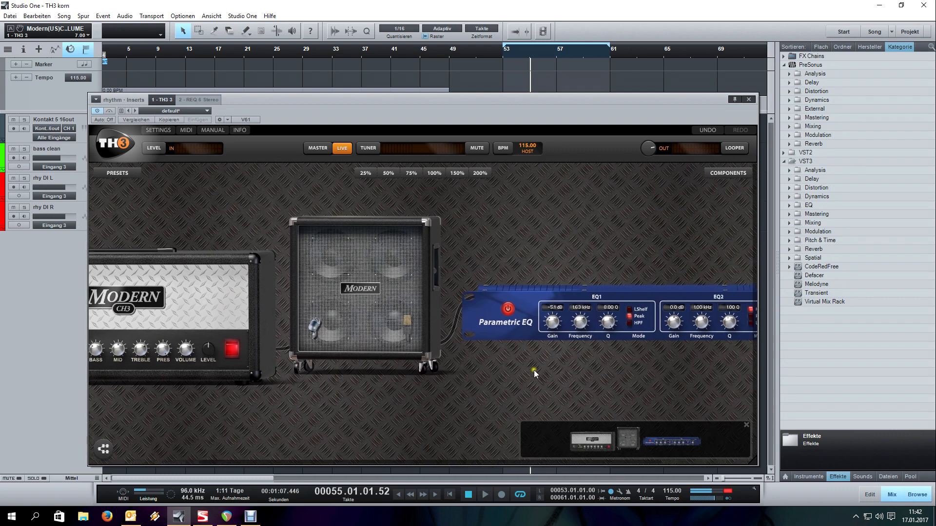
click(311, 290)
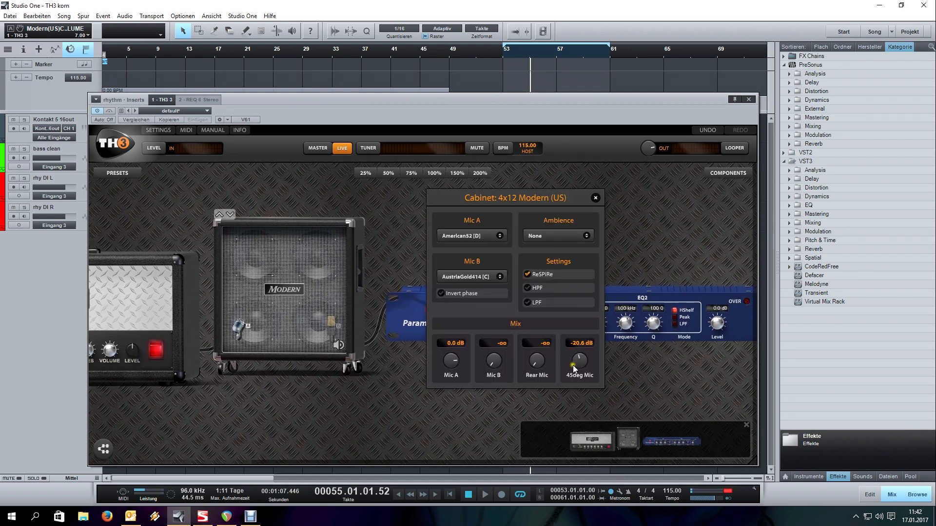
click(595, 199)
- Switch the Parametric EQ's second band to Peak mode at 3.31 kHz with a Q of 8.00
drag(634, 218, 580, 220)
key(KP_1)
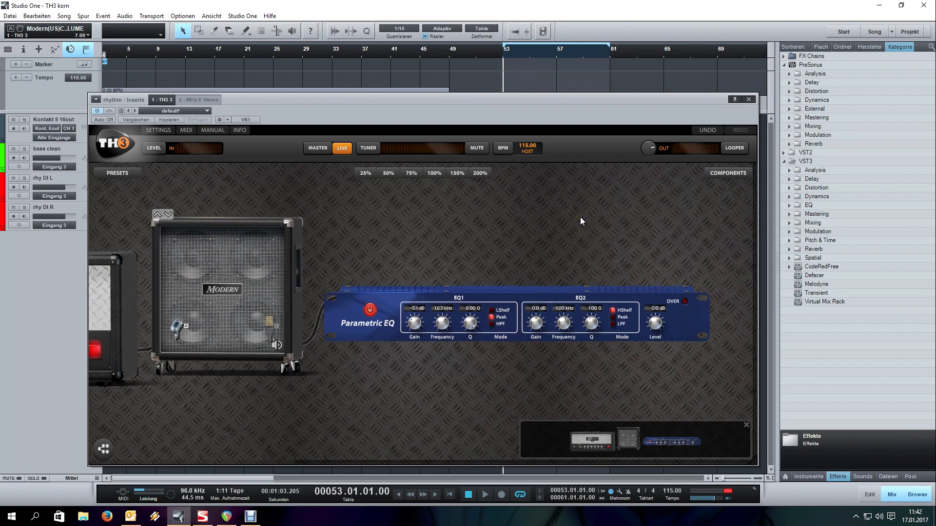
click(612, 314)
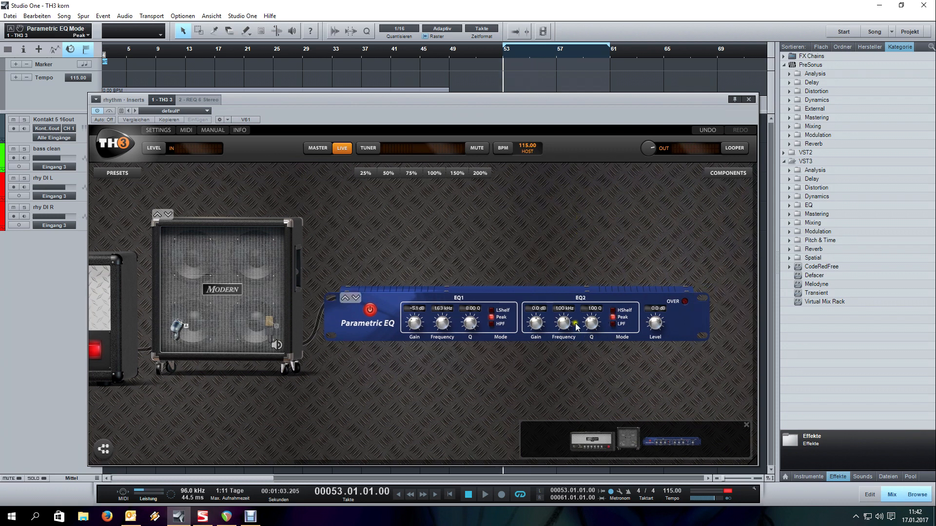
drag(560, 327, 563, 325)
drag(596, 326, 598, 327)
- Play the loop and set the second EQ band's gain to -4 dB
key(space)
mouse_move(536, 324)
mouse_down()
mouse_move(564, 326)
mouse_move(564, 347)
mouse_move(563, 326)
mouse_move(537, 325)
mouse_up()
double_click(591, 322)
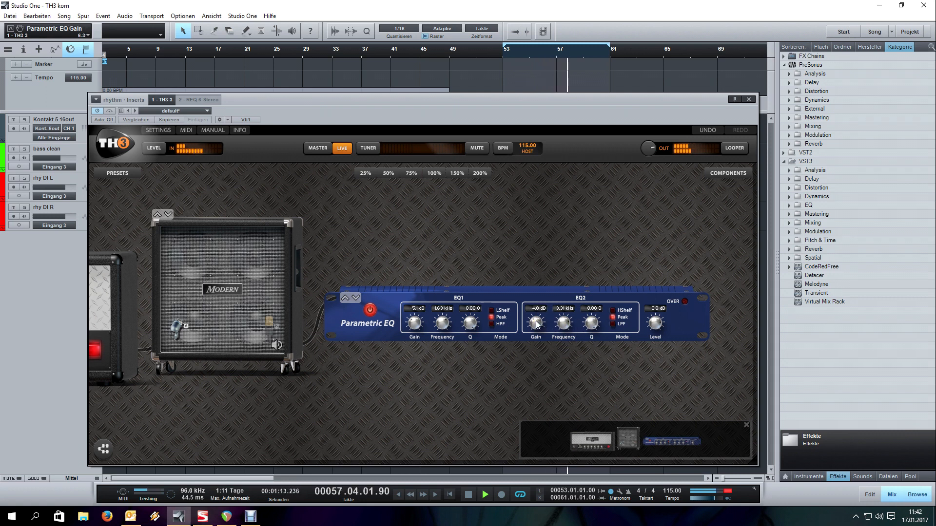
double_click(537, 323)
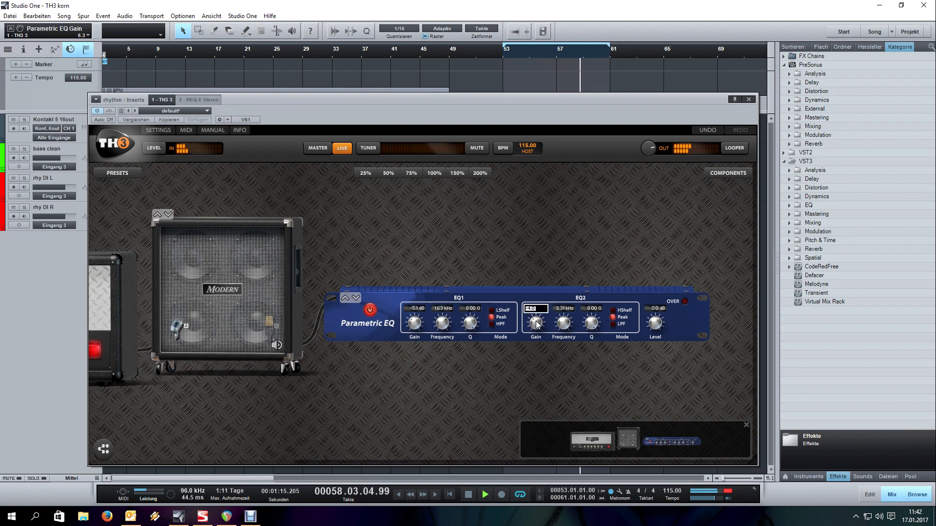
double_click(536, 324)
text(-4)
key(Return)
- Set the Modern CH3 amp's treble to 7.28 and mid to 3.16 while the loop plays
drag(361, 382, 655, 377)
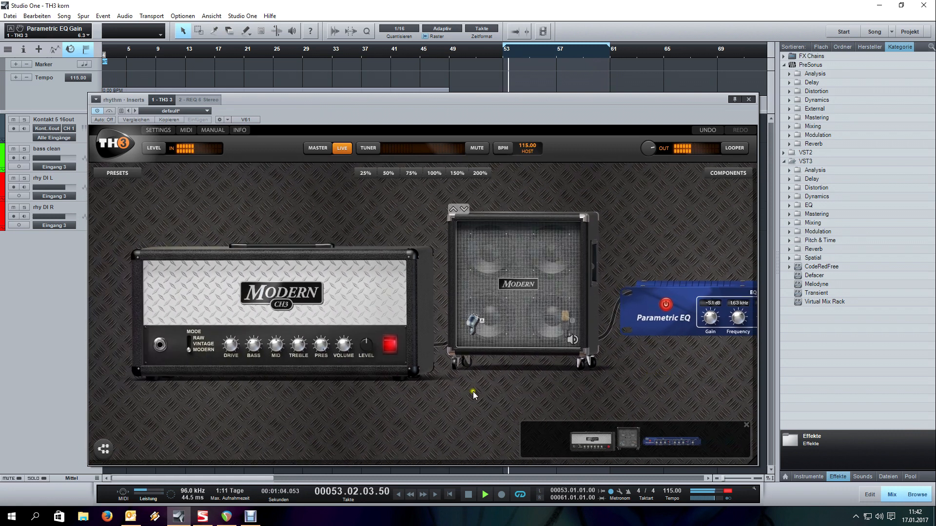
click(298, 344)
drag(298, 345, 299, 340)
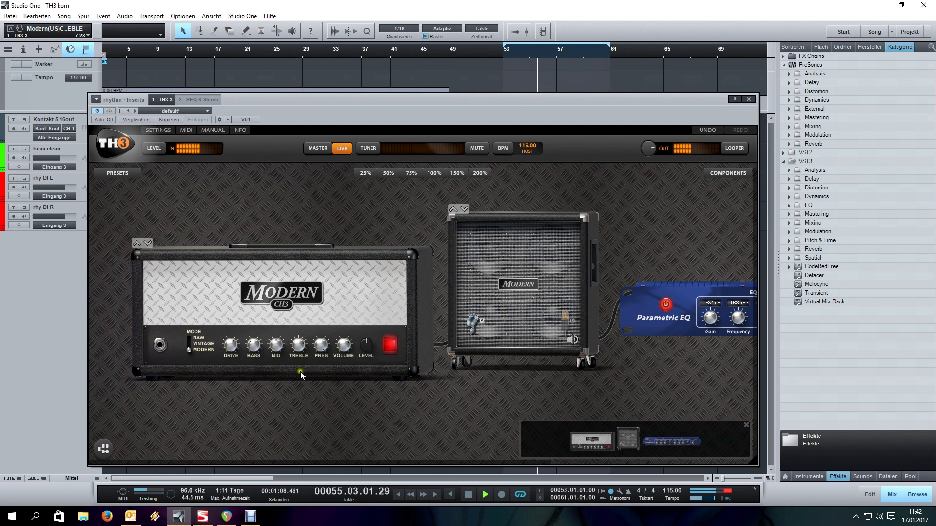
click(275, 344)
drag(282, 410, 279, 360)
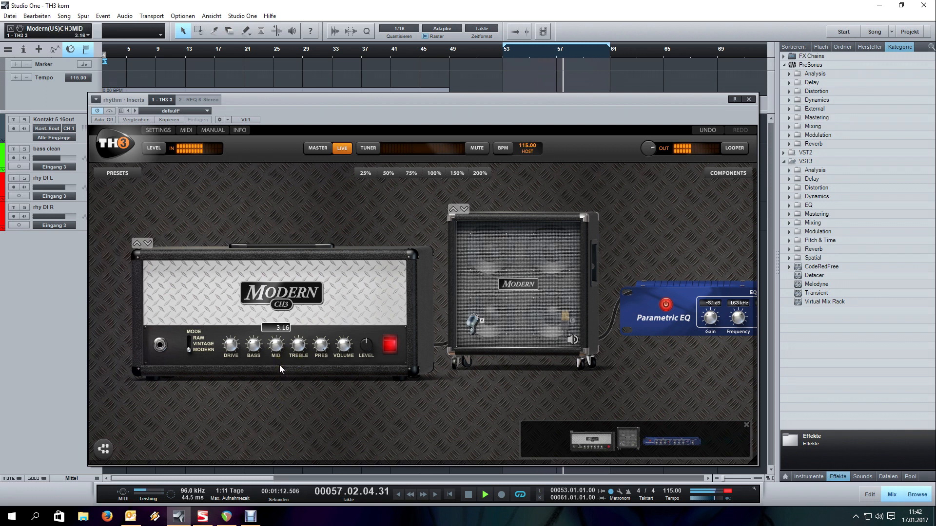
- Set the amp's bass to 3.28, listen to the tone and stop playback
click(253, 345)
mouse_move(256, 347)
mouse_down()
mouse_move(258, 390)
mouse_move(256, 349)
mouse_up()
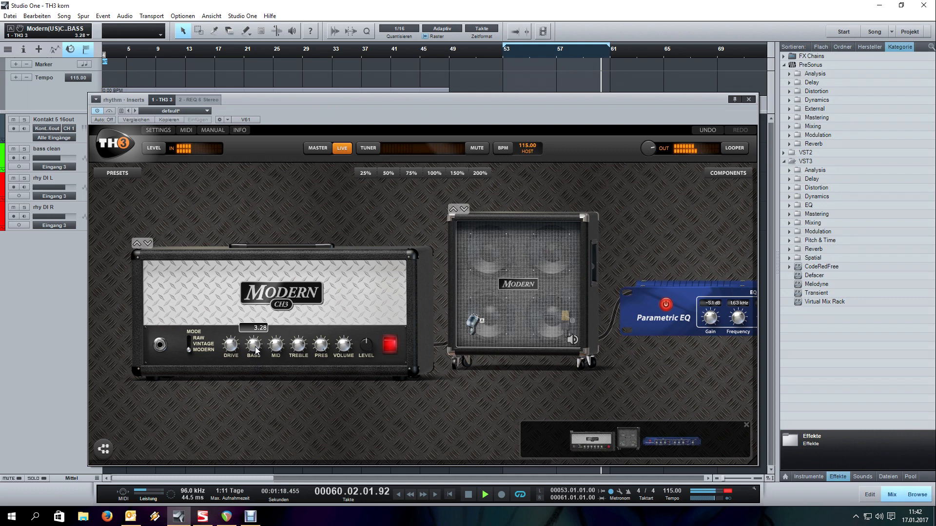
mouse_move(398, 410)
mouse_down()
mouse_move(374, 405)
mouse_move(387, 404)
mouse_up()
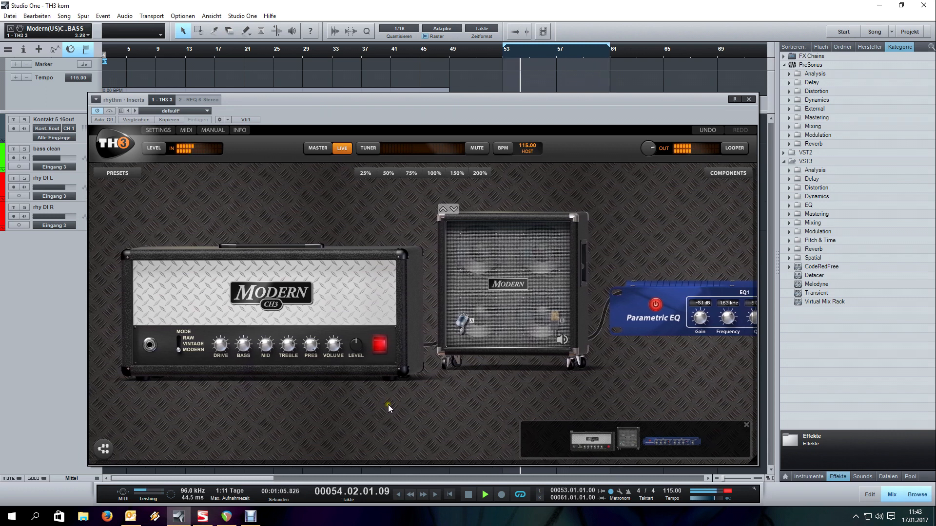
key(space)
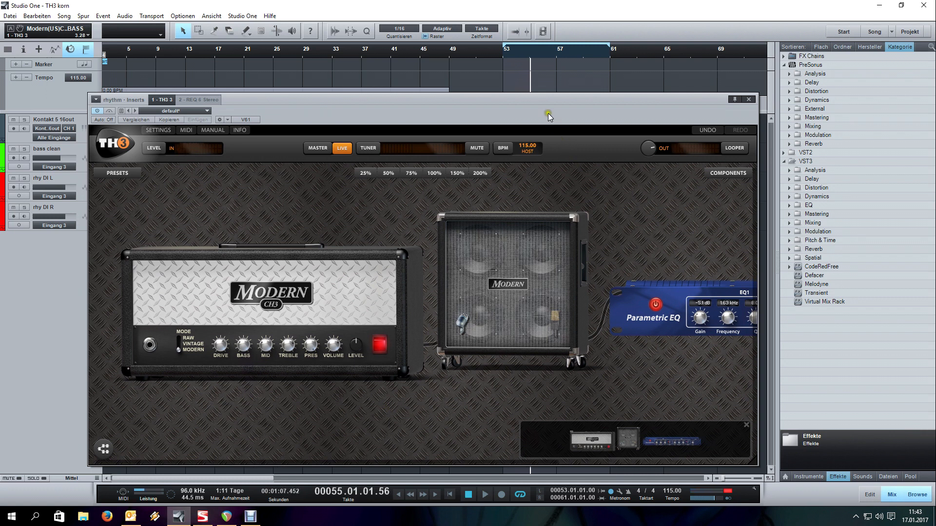
- Play the song's second section from bar 29 and set the loop range to bars 29–45
drag(548, 113, 548, 253)
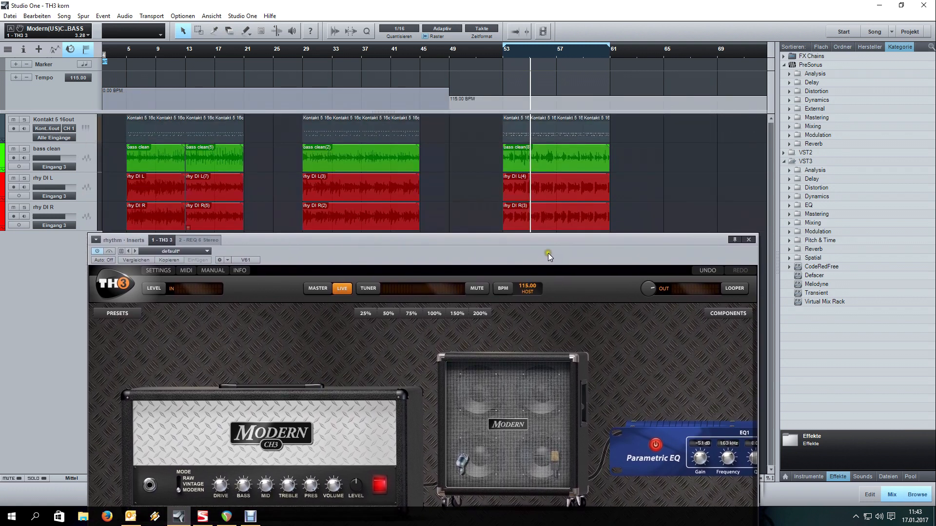
click(303, 54)
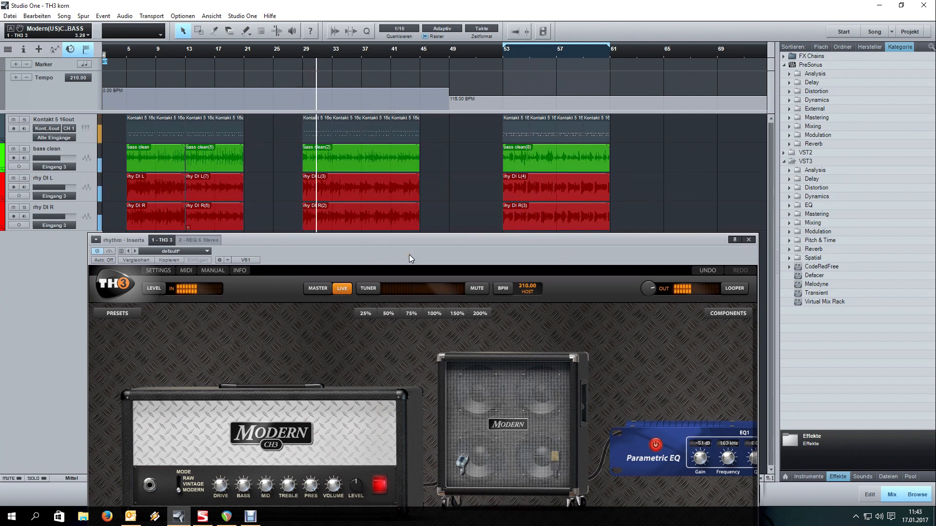
drag(298, 57, 420, 50)
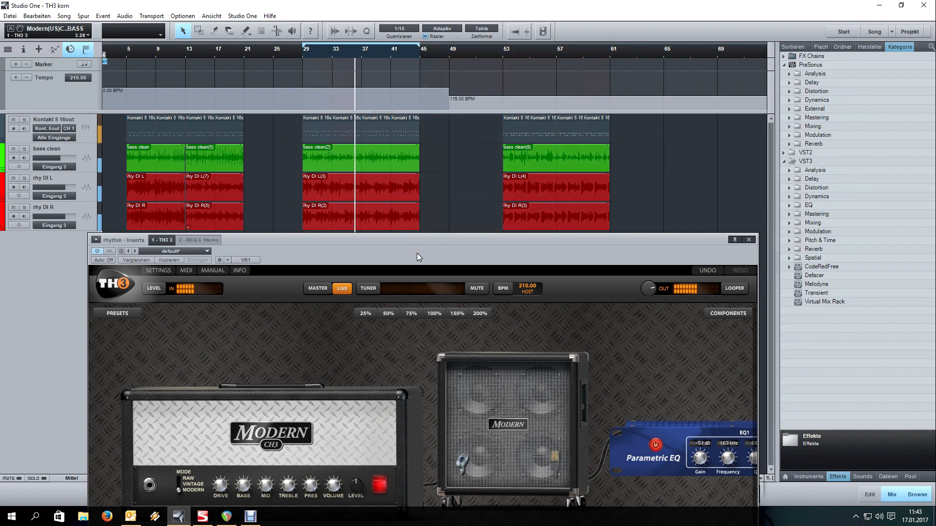
drag(416, 252, 424, 159)
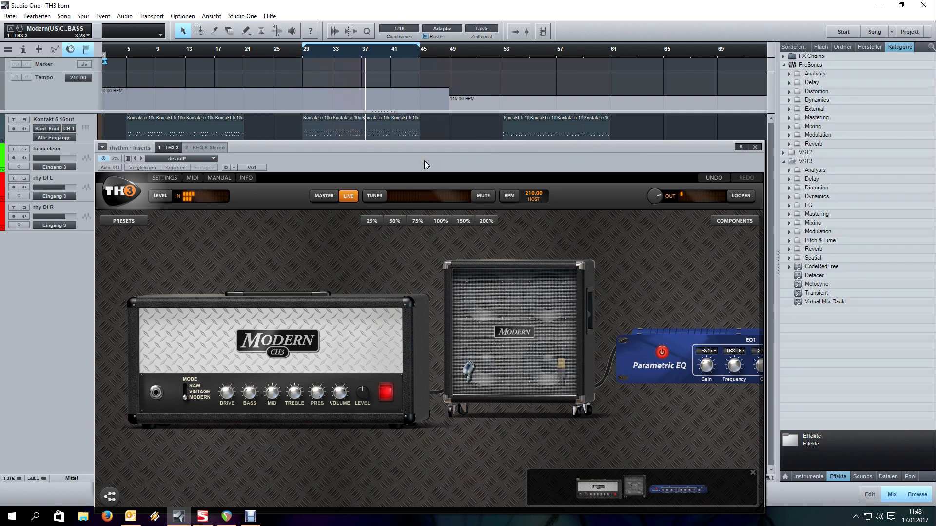
- Browse the Distortion and Fuzz components and place the FUSSRACE pedal in front of the Modern CH3 amp
click(730, 222)
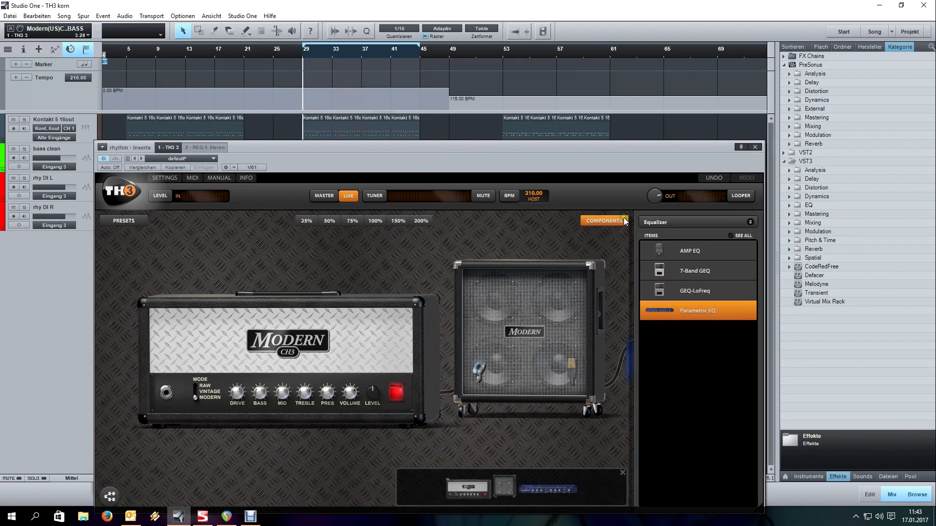
click(673, 222)
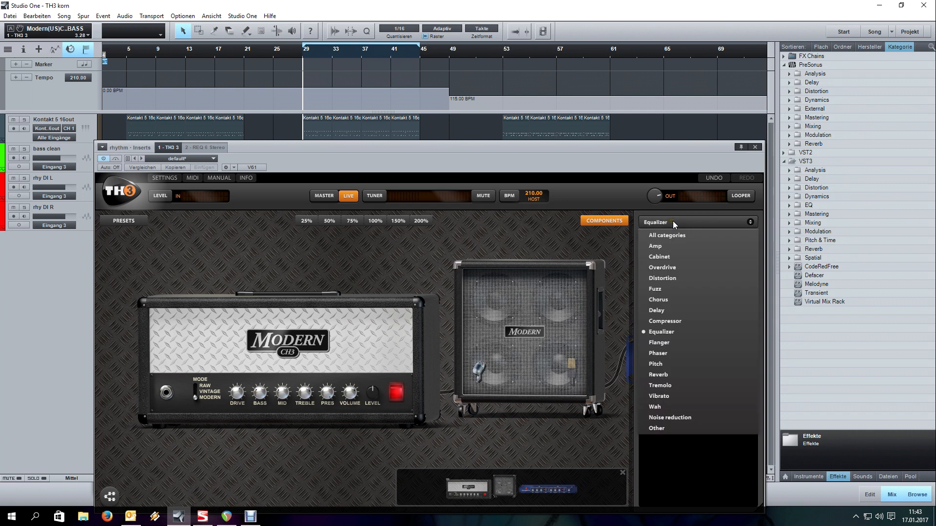
click(704, 276)
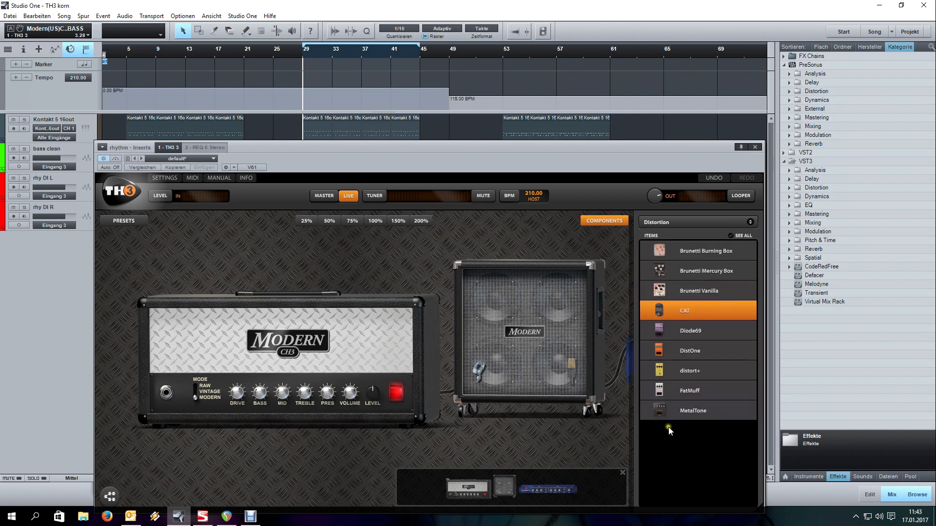
click(660, 391)
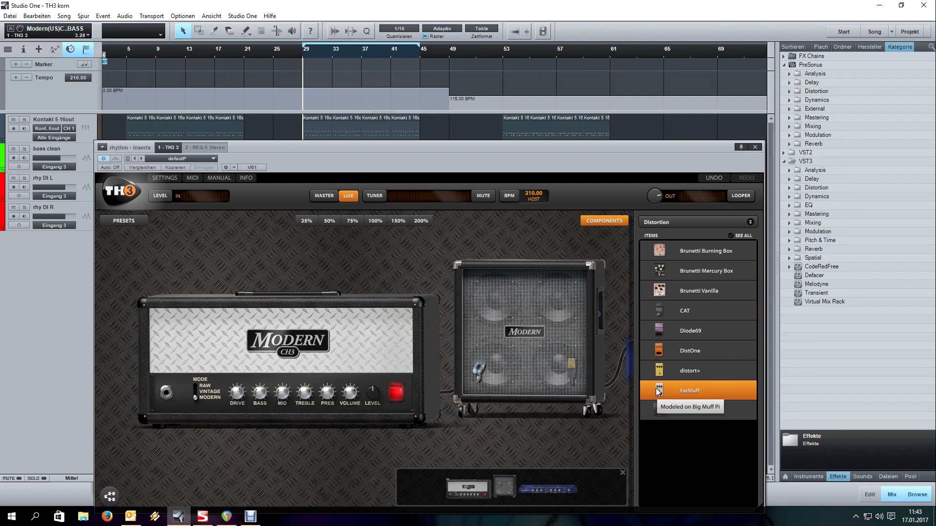
click(671, 224)
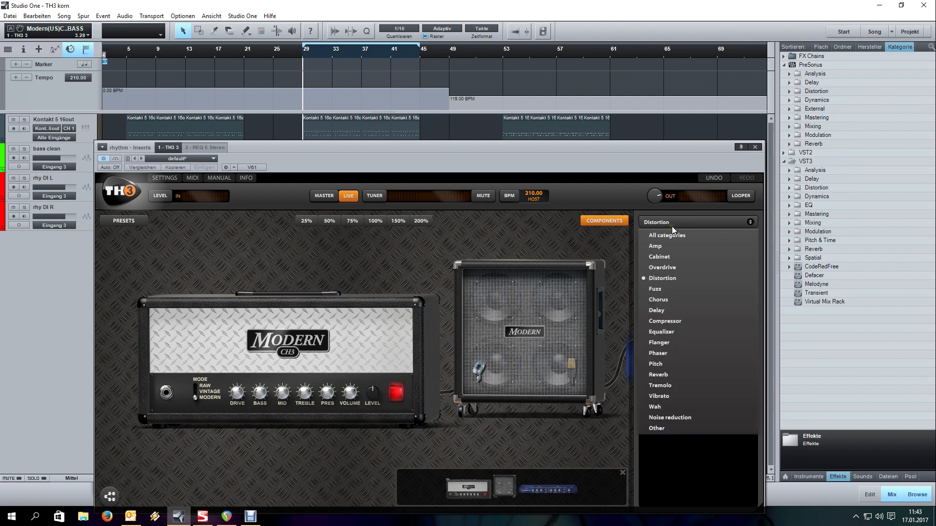
click(677, 286)
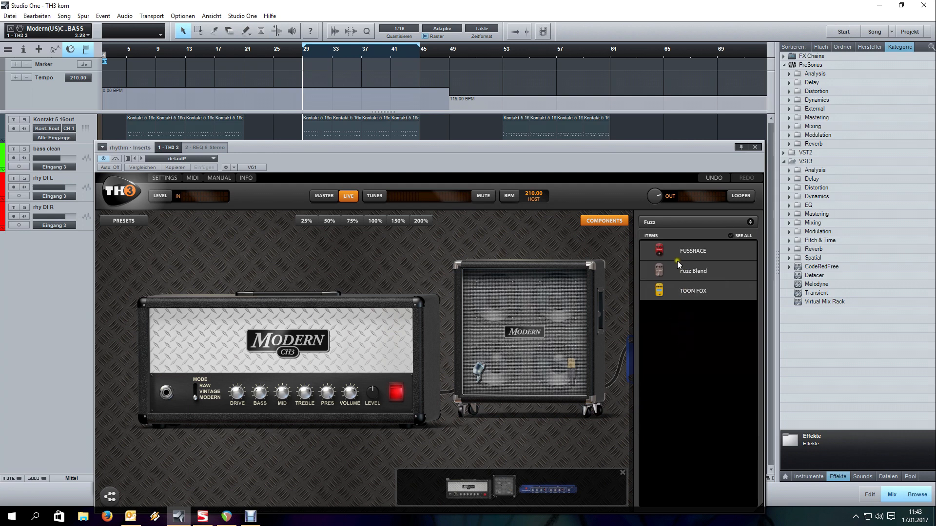
drag(673, 249, 126, 348)
drag(358, 140, 363, 222)
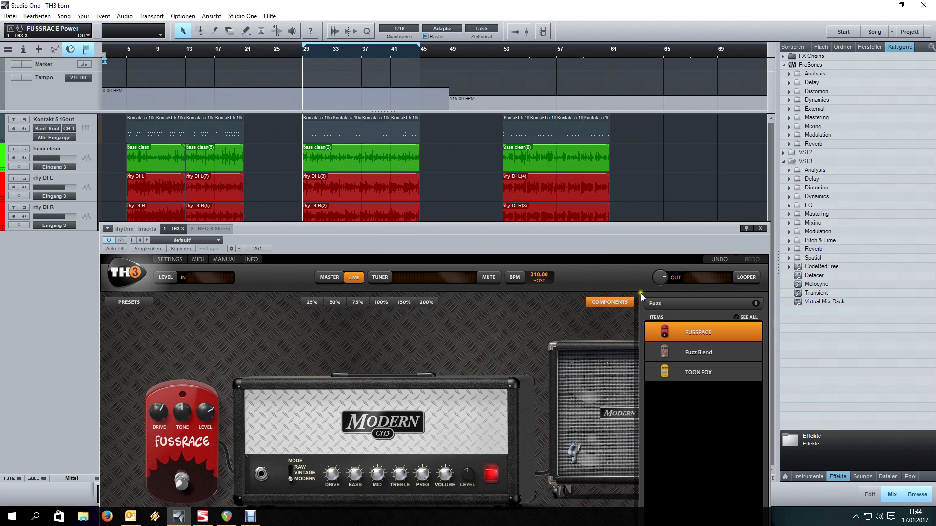
click(611, 304)
- Play the loop and compare the sound with the FUSSRACE pedal bypassed and re-enabled
drag(517, 242, 514, 225)
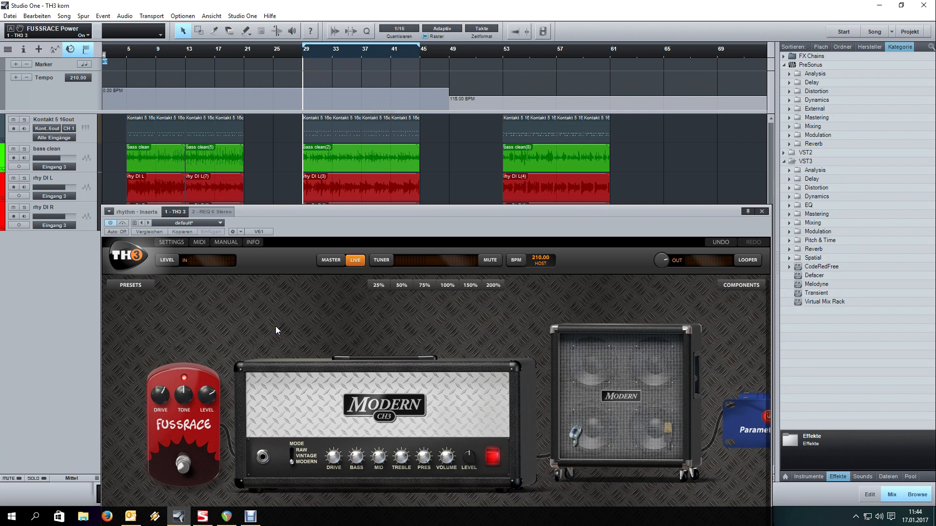
key(space)
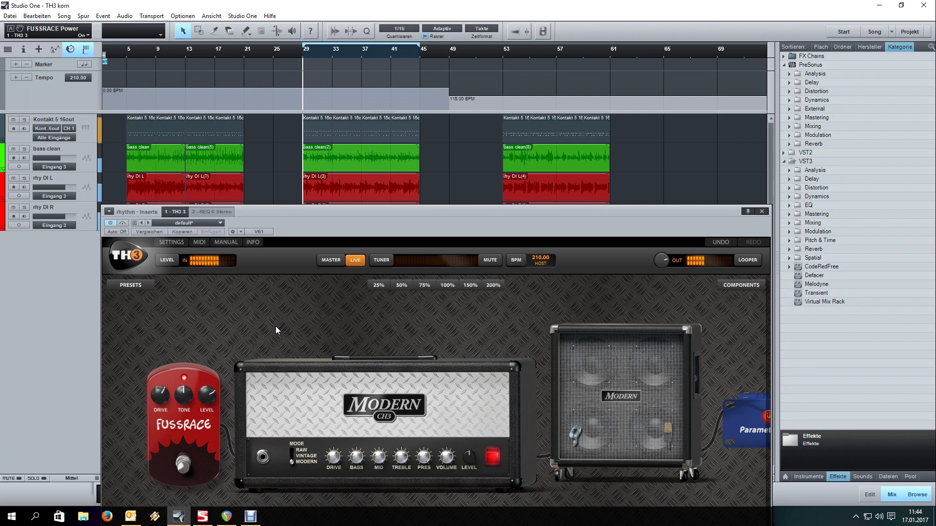
drag(319, 220, 316, 196)
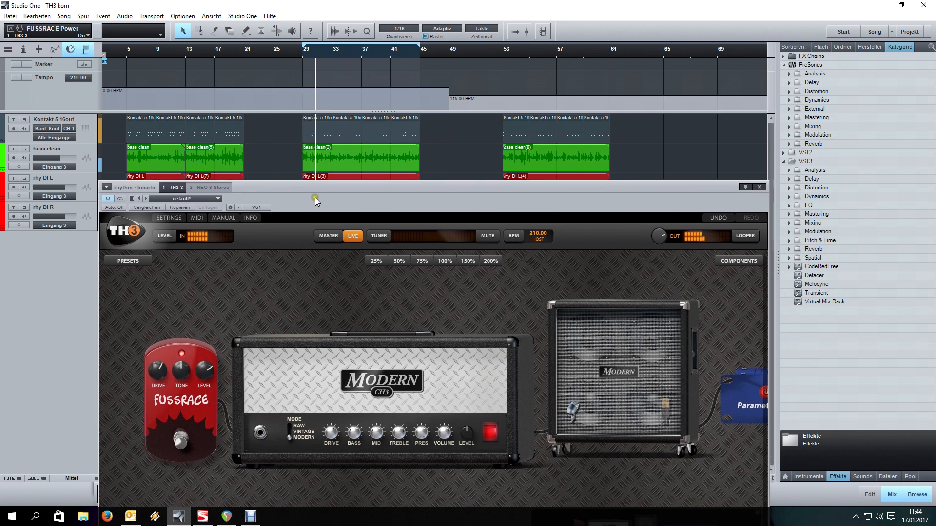
click(178, 441)
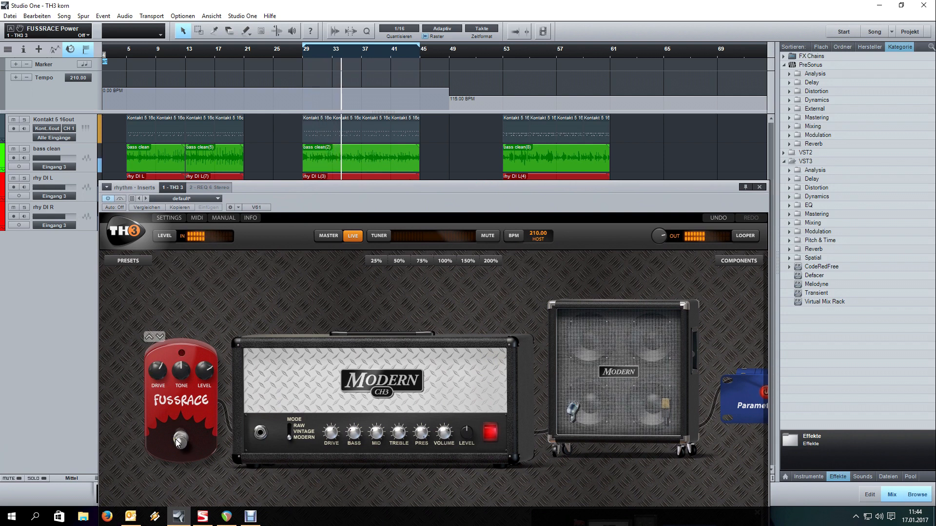
click(176, 437)
- Try different tone and drive amounts on the FUSSRACE, leaving the drive at 7.12, and bypass the pedal
mouse_move(181, 370)
drag(180, 368, 184, 409)
drag(184, 373, 171, 263)
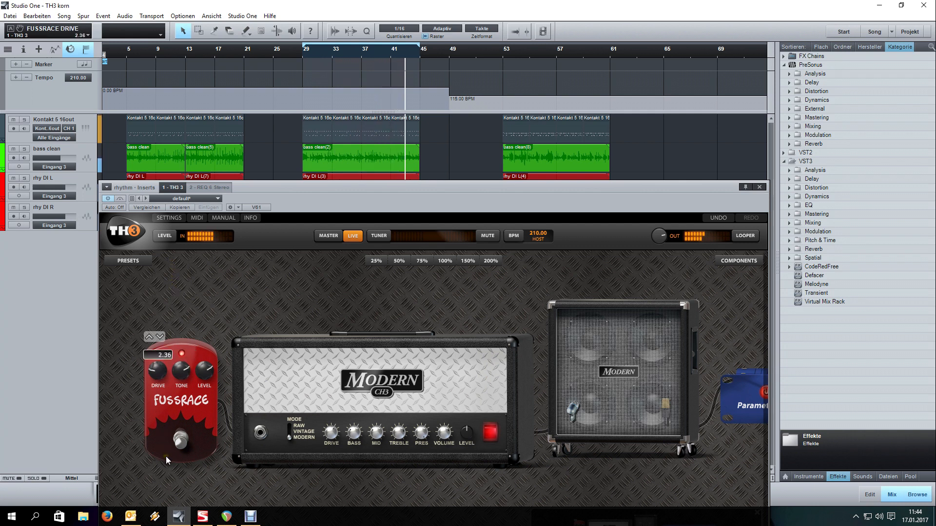
drag(183, 369, 181, 396)
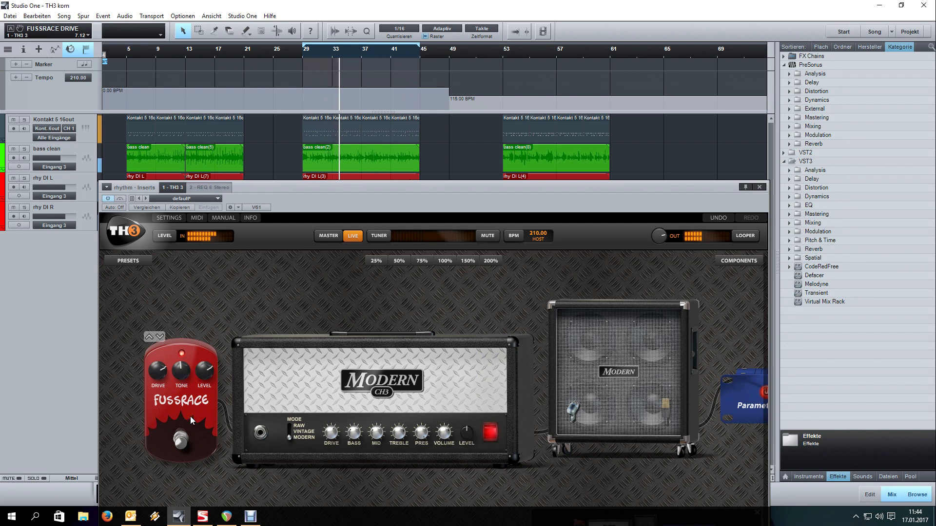
click(181, 440)
- Set the loop range to bars 13–21 and play it from its start
click(185, 56)
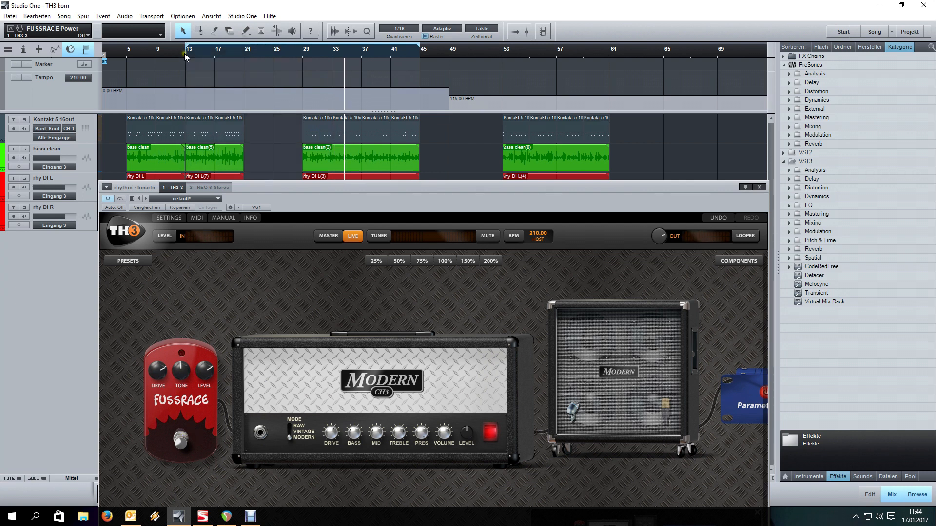
alt+click(244, 57)
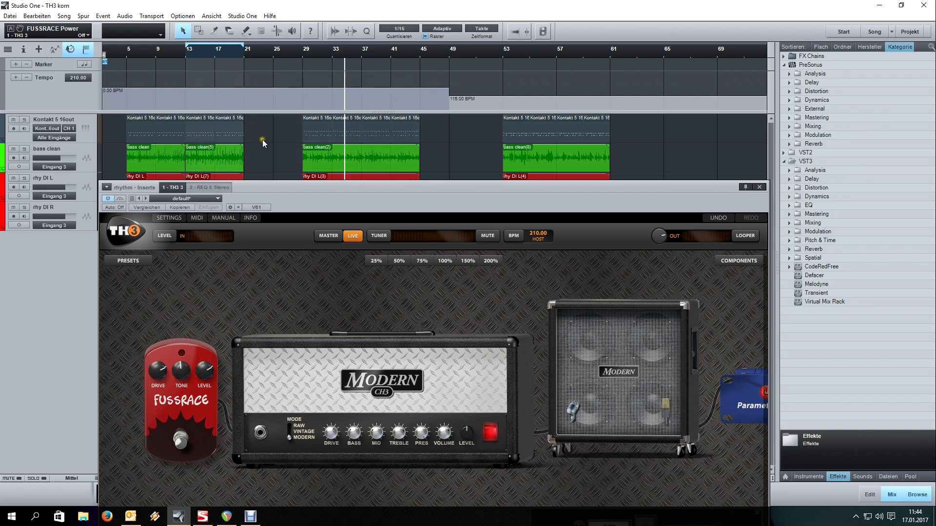
key(KP_1)
key(space)
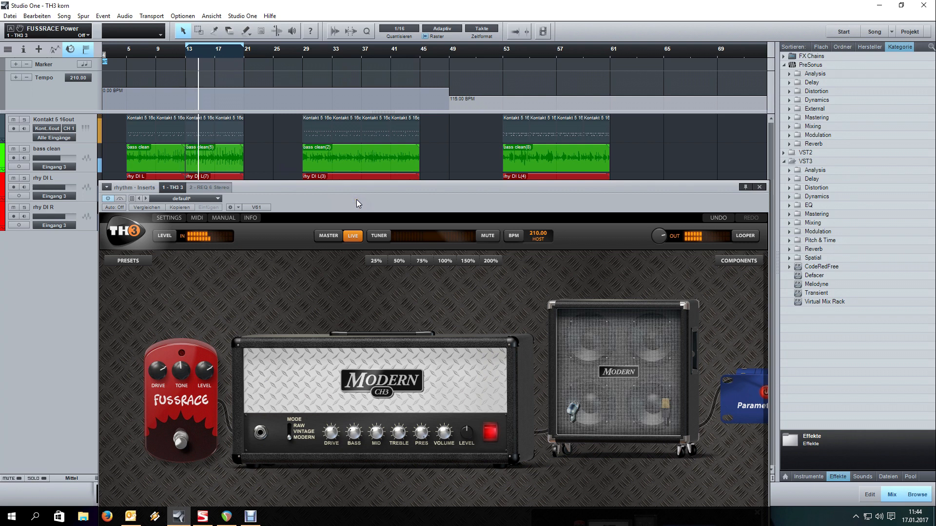
drag(357, 200, 342, 142)
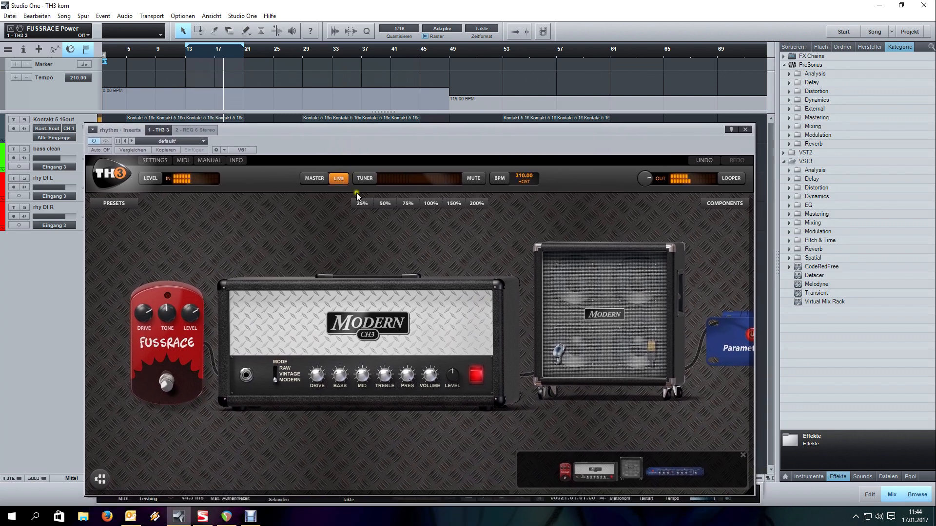
- Replace the 4x12 Modern (US) cabinet with the 2x12 Brunetti
drag(402, 238, 223, 248)
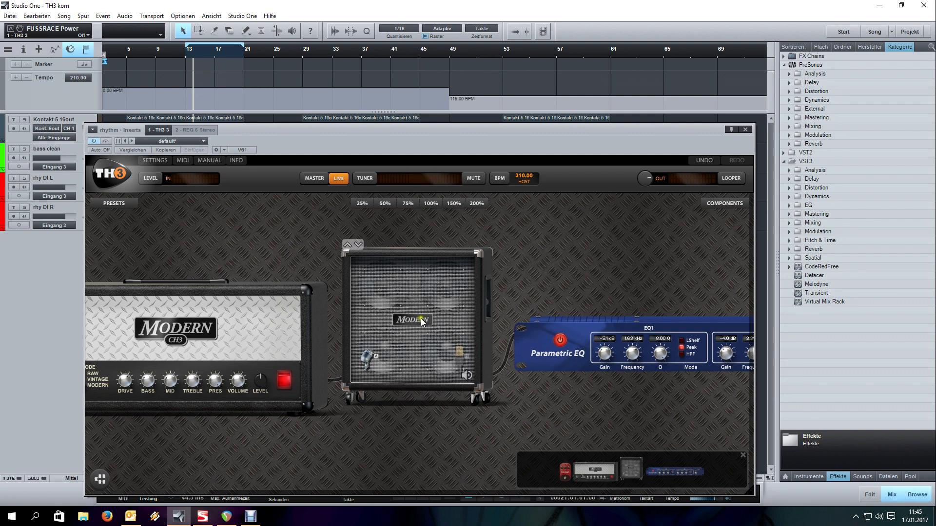
mouse_move(607, 249)
mouse_down()
mouse_move(533, 243)
mouse_move(591, 248)
mouse_up()
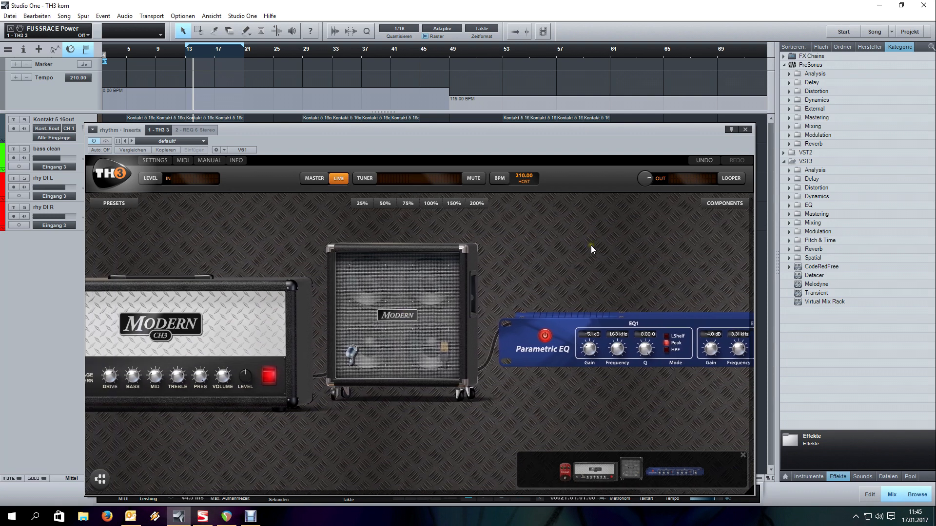
right_click(397, 311)
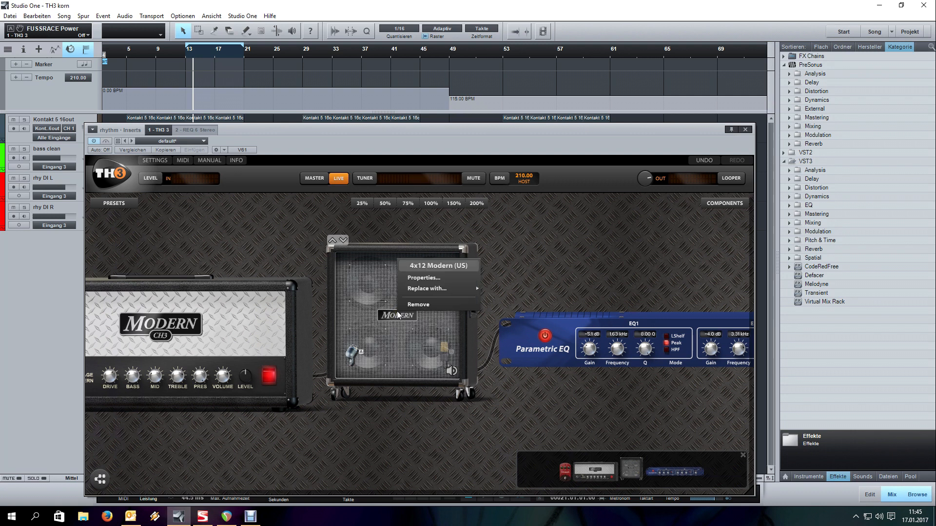
mouse_move(457, 288)
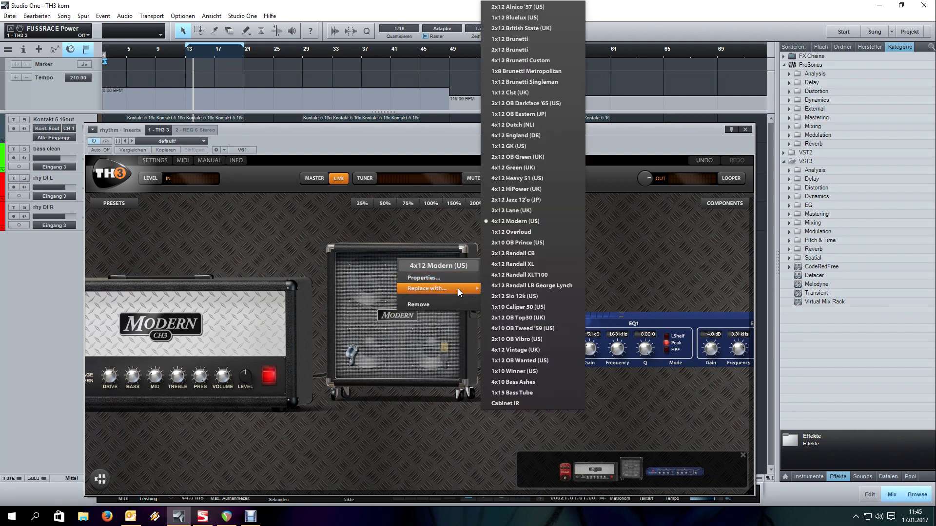
click(518, 51)
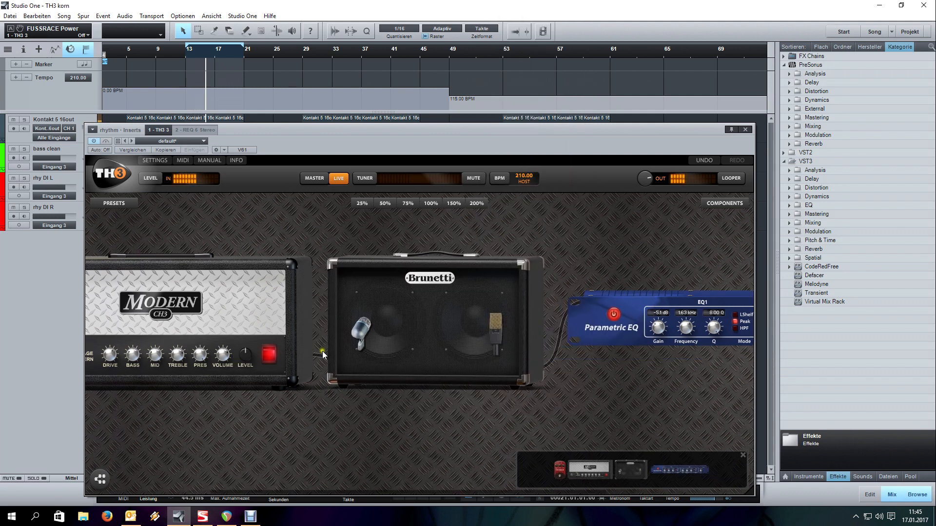
- Reposition microphone A on the inner side of the Brunetti cabinet's first speaker and set the amp volume to 7.92
drag(361, 330, 412, 328)
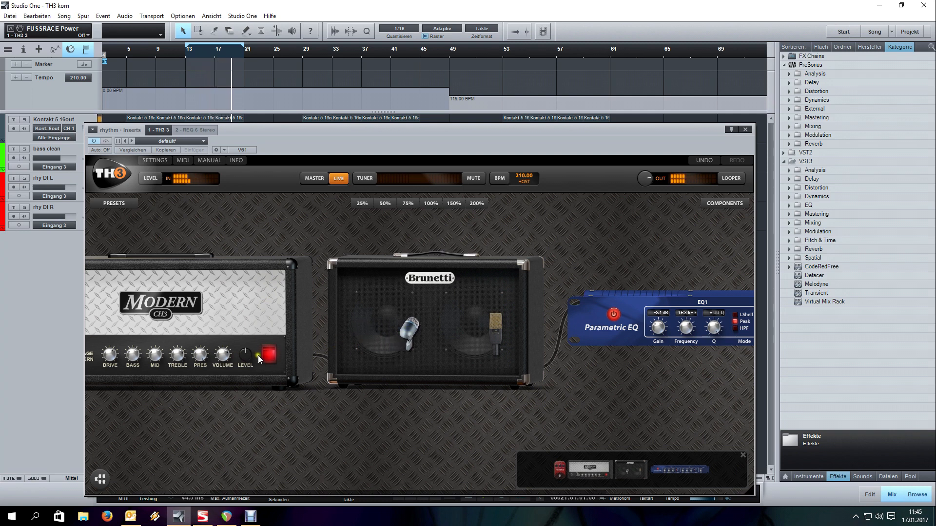
mouse_move(222, 346)
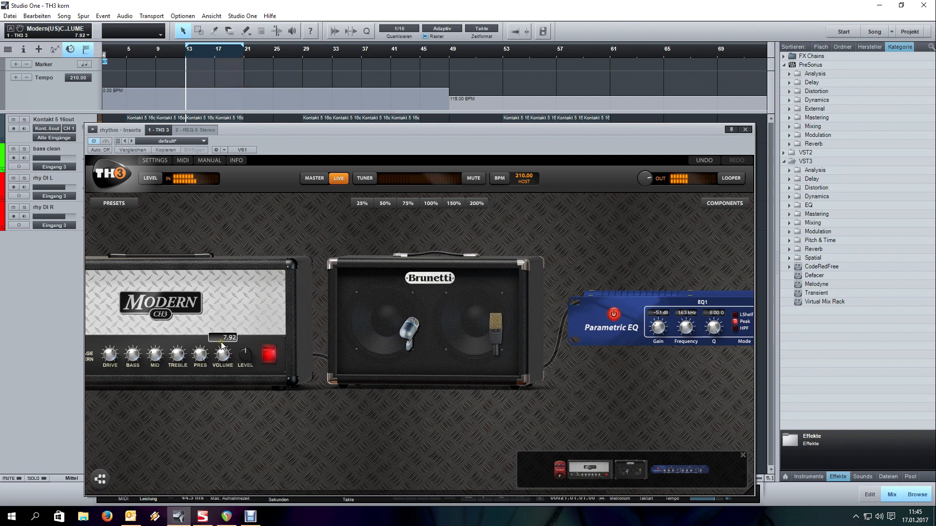
drag(410, 330, 401, 334)
- Replace the Brunetti cabinet with the 4x12 Randall XL and set the amp's treble to 9.24
right_click(426, 289)
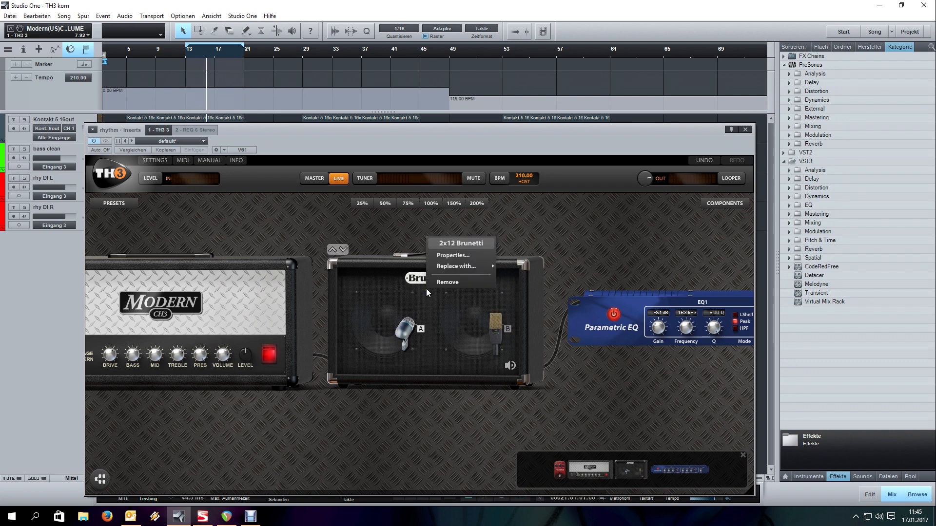
mouse_move(457, 269)
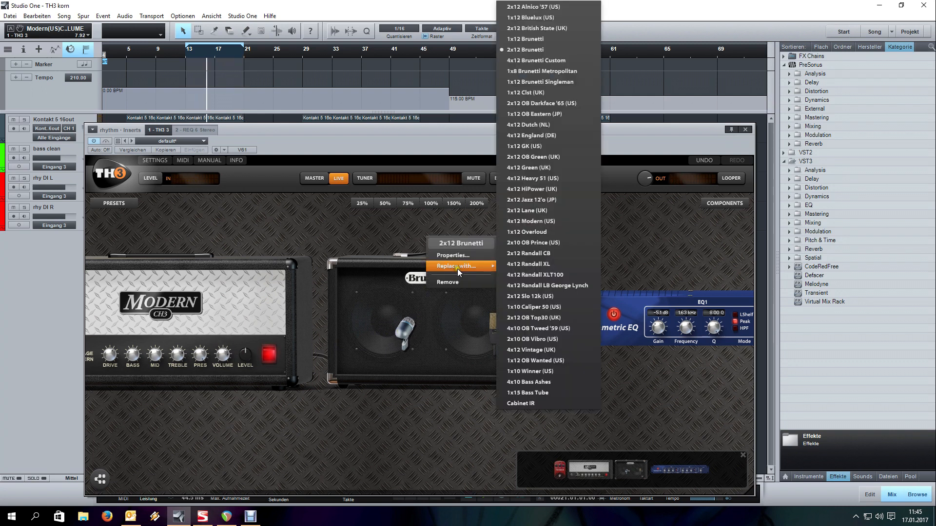
click(514, 266)
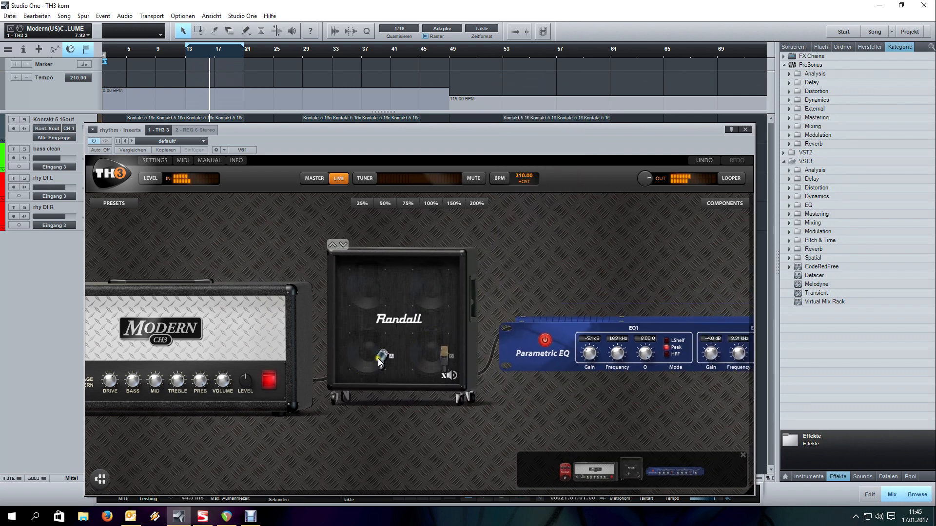
mouse_move(177, 380)
mouse_down()
mouse_move(179, 357)
mouse_move(178, 364)
mouse_up()
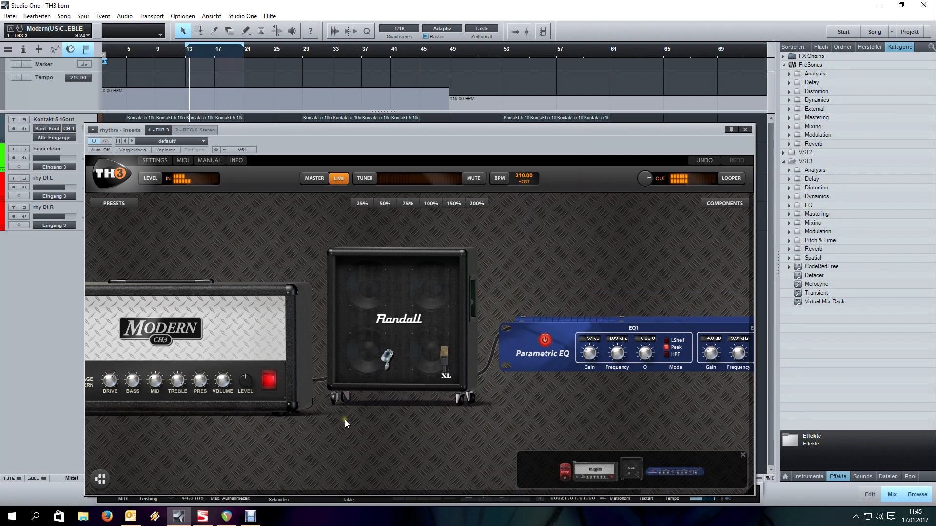
- Try the 4x12 Randall LB George Lynch cabinet in the loop and set the amp volume to 6.87
mouse_move(392, 327)
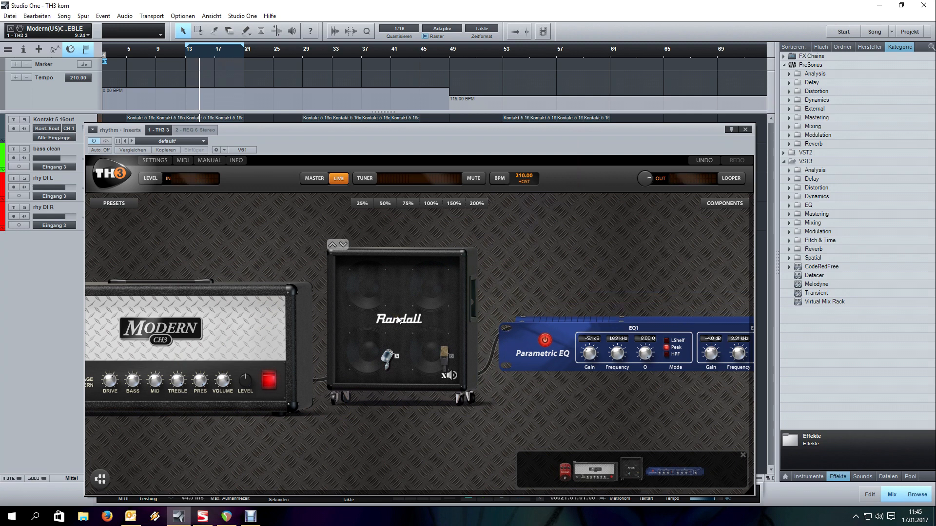
right_click(397, 316)
mouse_move(422, 294)
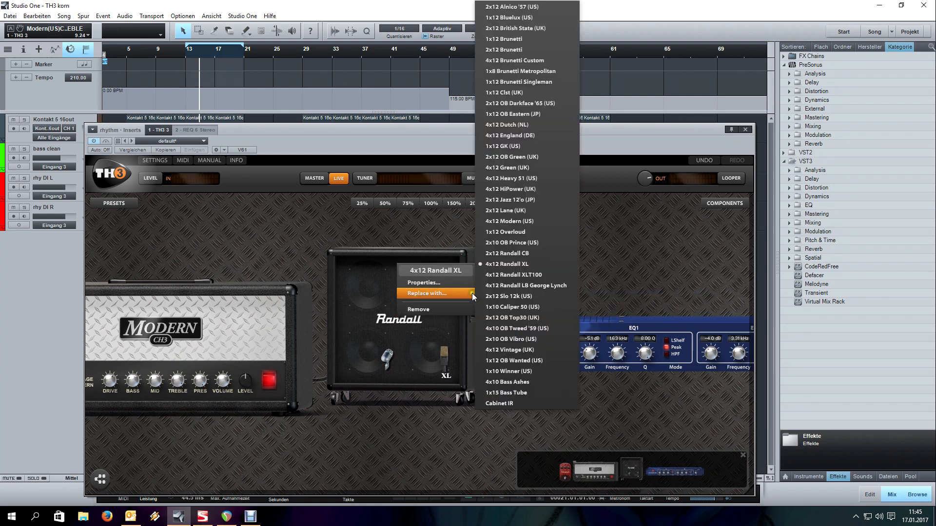
click(533, 285)
key(space)
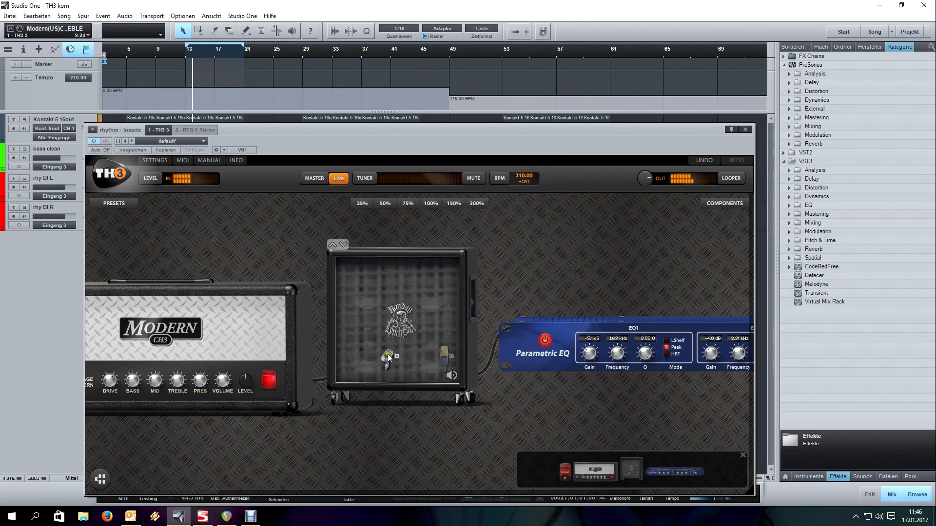
click(221, 380)
scroll(221, 380, down, 1)
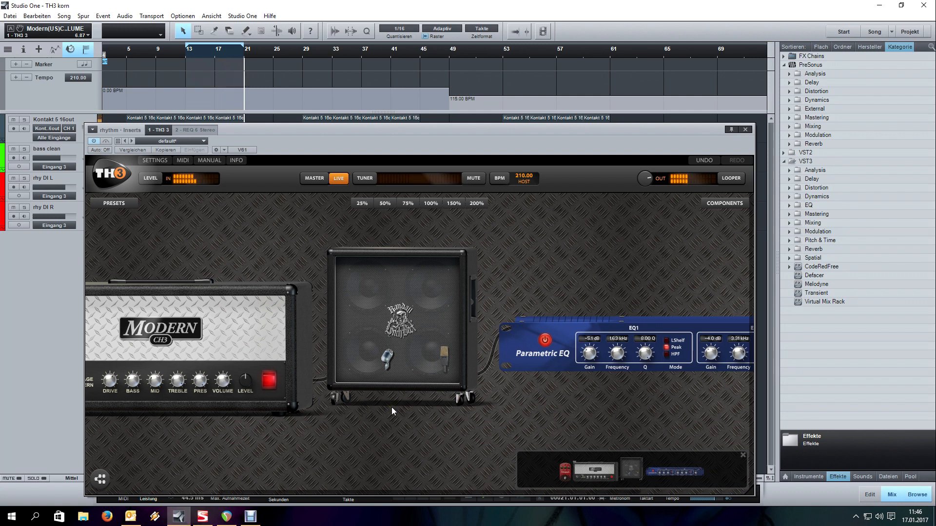
- Switch the cabinet to the 4x12 Modern (US) and move microphone A to the outer edge of its lower-left speaker
mouse_move(403, 323)
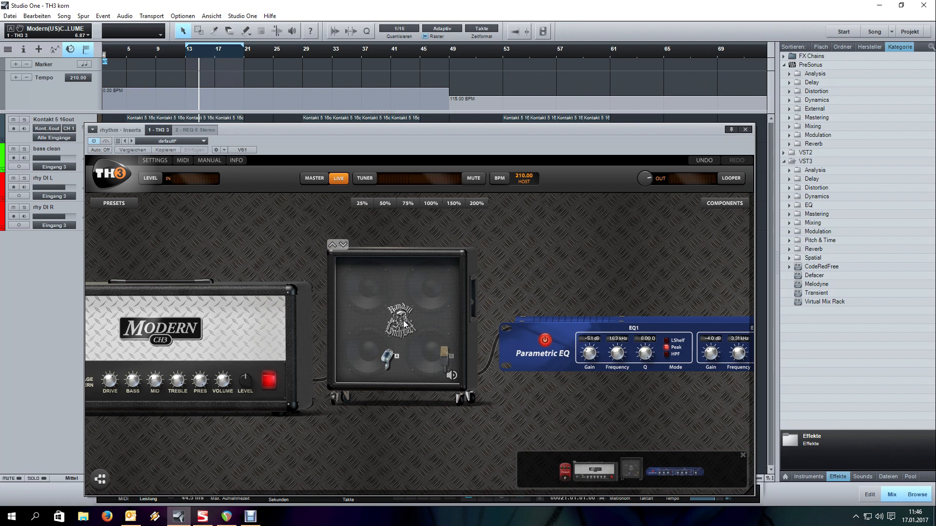
right_click(404, 324)
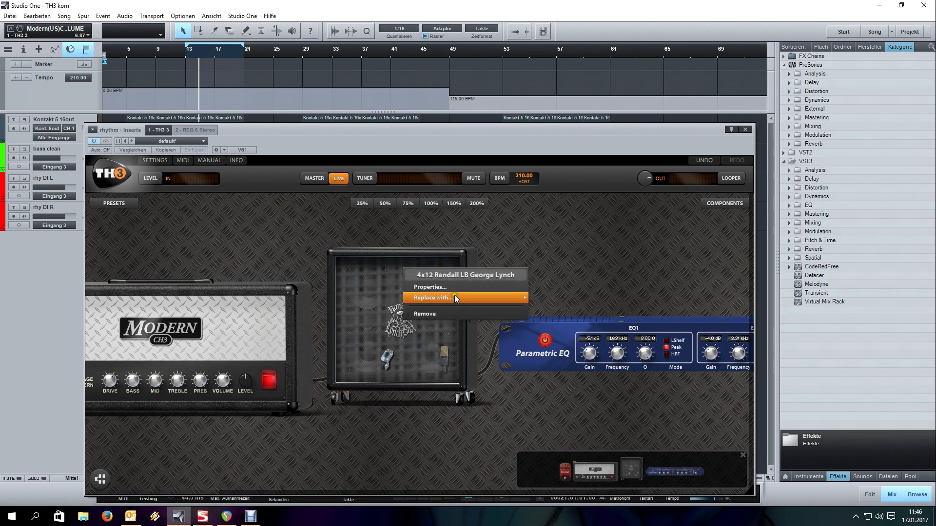
mouse_move(458, 302)
click(608, 222)
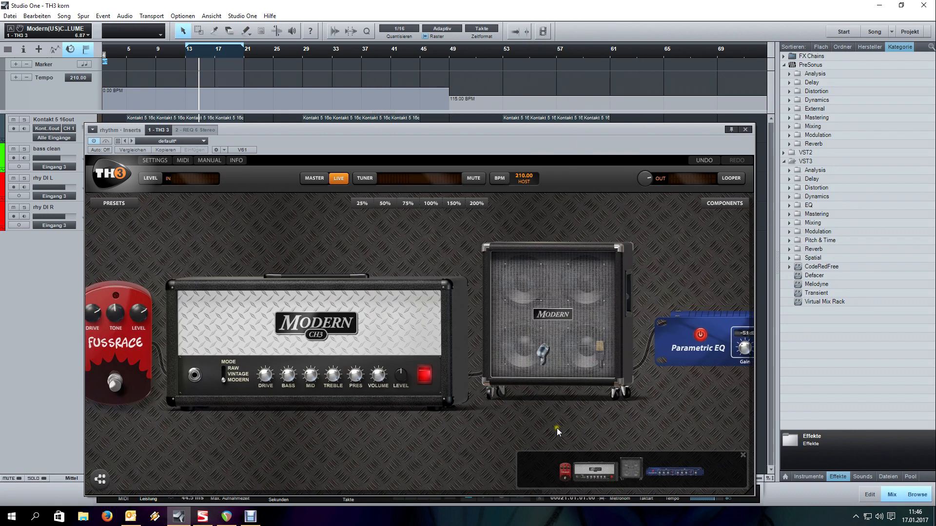
drag(542, 354, 507, 359)
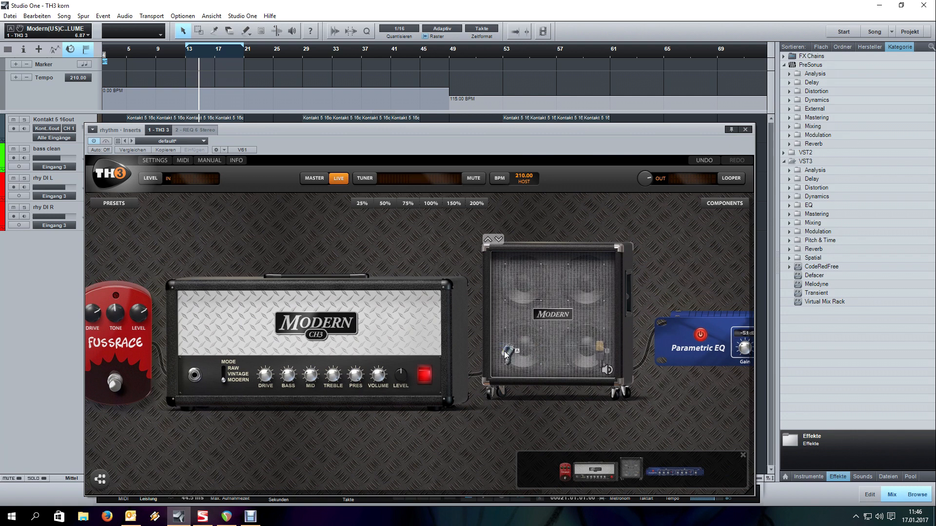
- Set the Modern CH3 amp's treble to 7.52
drag(332, 374, 334, 395)
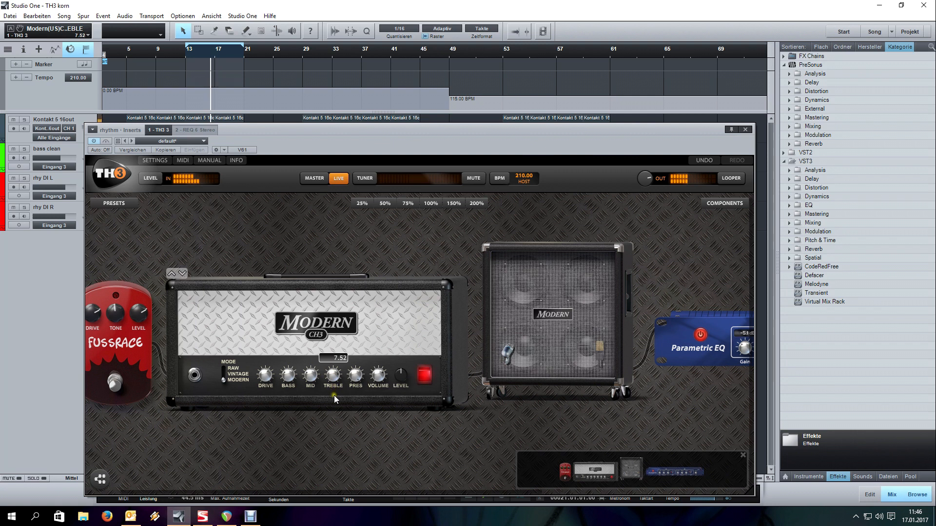
drag(413, 444, 384, 440)
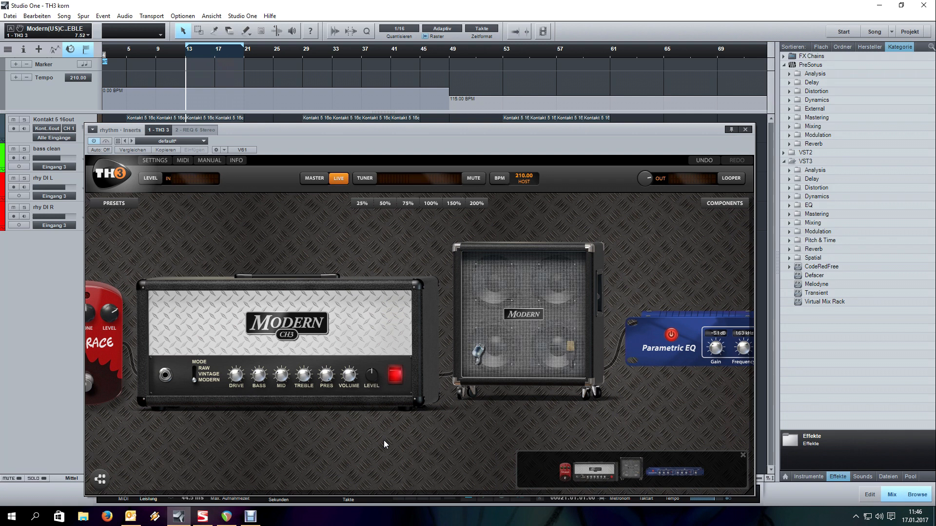
drag(384, 448, 328, 437)
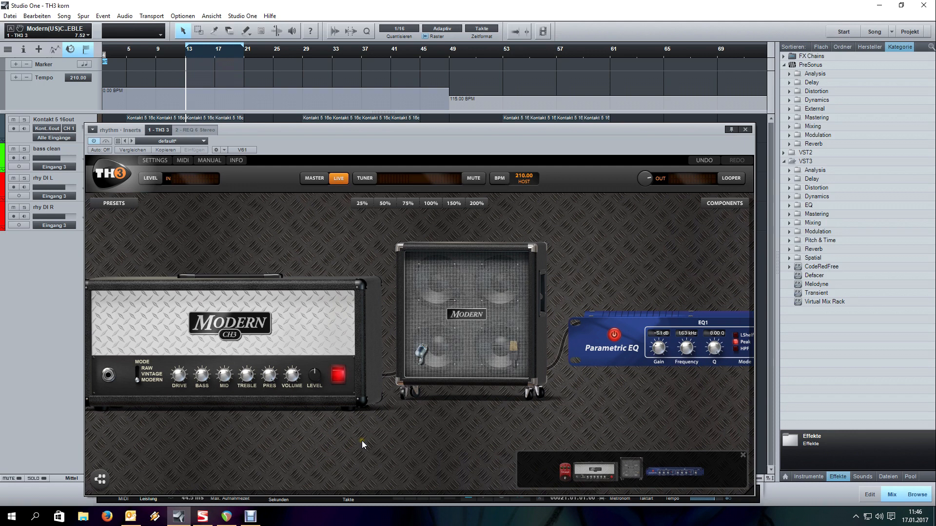